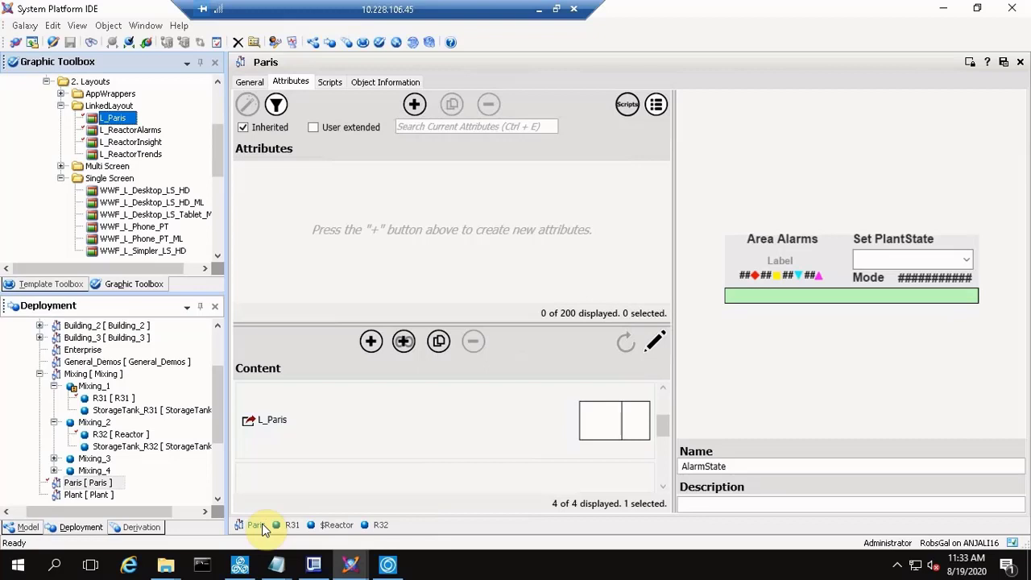
Step: Link the L_Paris layout as the object's content, then bring up the $Reactor template
{"action": "left_click", "coordinate": [403, 341]}
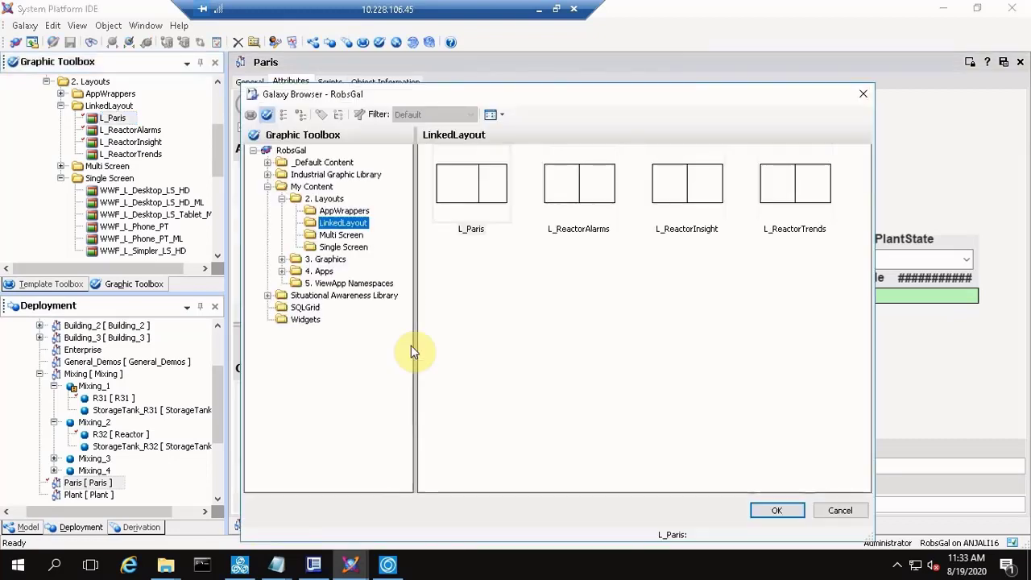
{"action": "left_click", "coordinate": [471, 185]}
{"action": "left_click", "coordinate": [840, 511]}
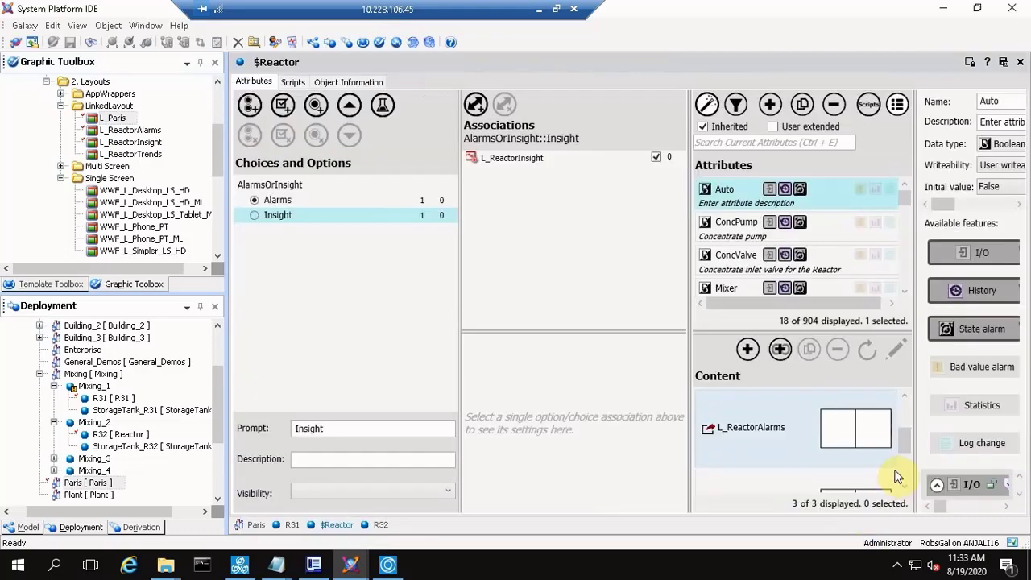
{"action": "left_click", "coordinate": [906, 487]}
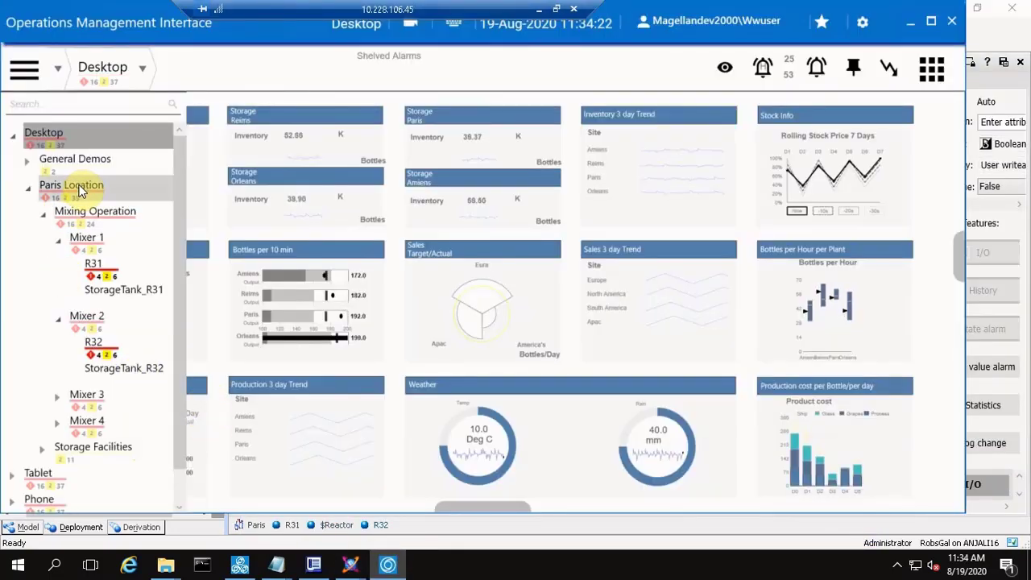
Step: View the Paris Location content with its Wikipedia page, then go to reactor R31
{"action": "left_click", "coordinate": [77, 187]}
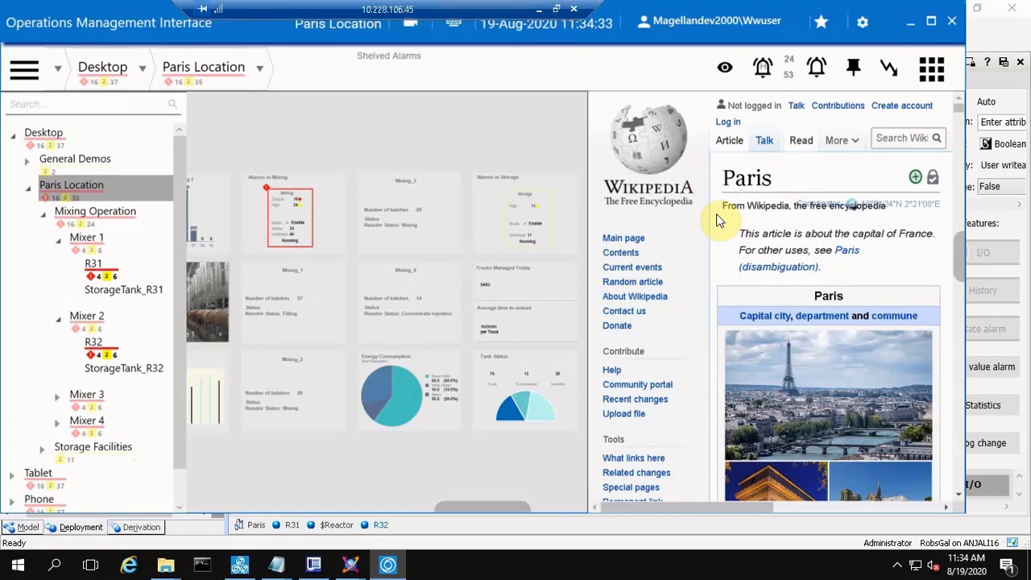
{"action": "left_click", "coordinate": [93, 264]}
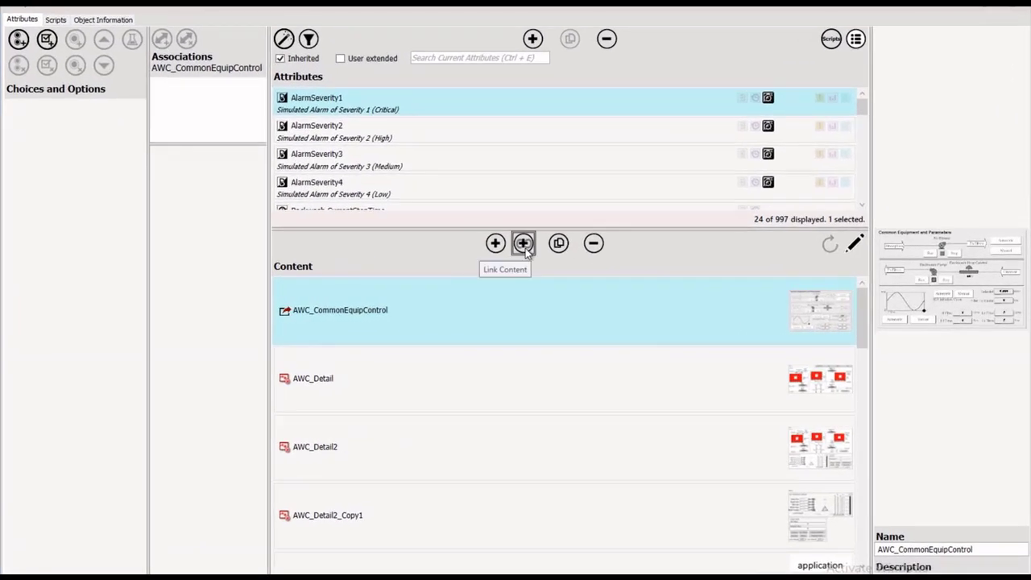
Step: Link AFilterLayout from My Content > 2. Layouts as content of the $Filter template
{"action": "left_click", "coordinate": [525, 243]}
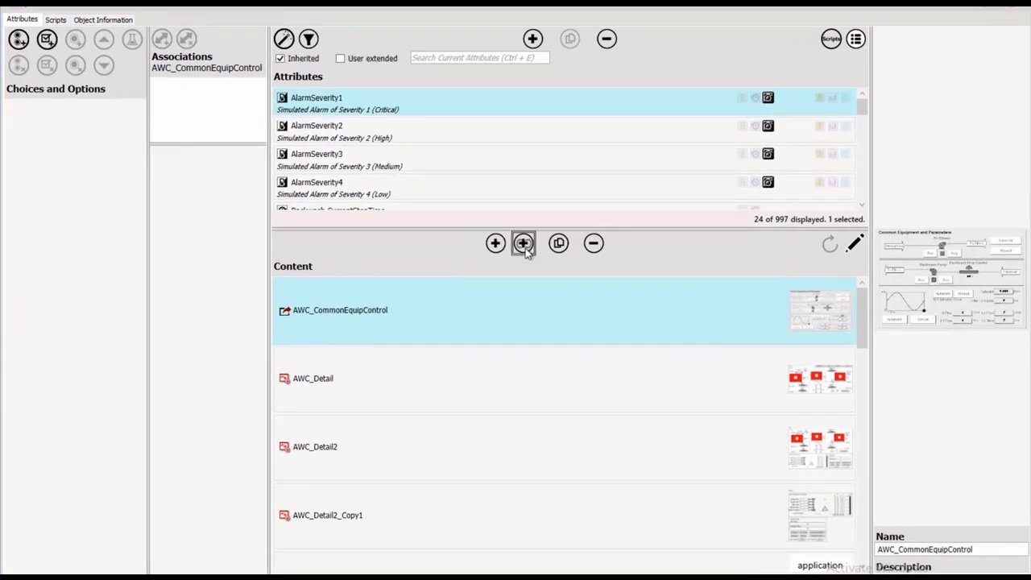
{"action": "left_click", "coordinate": [118, 148]}
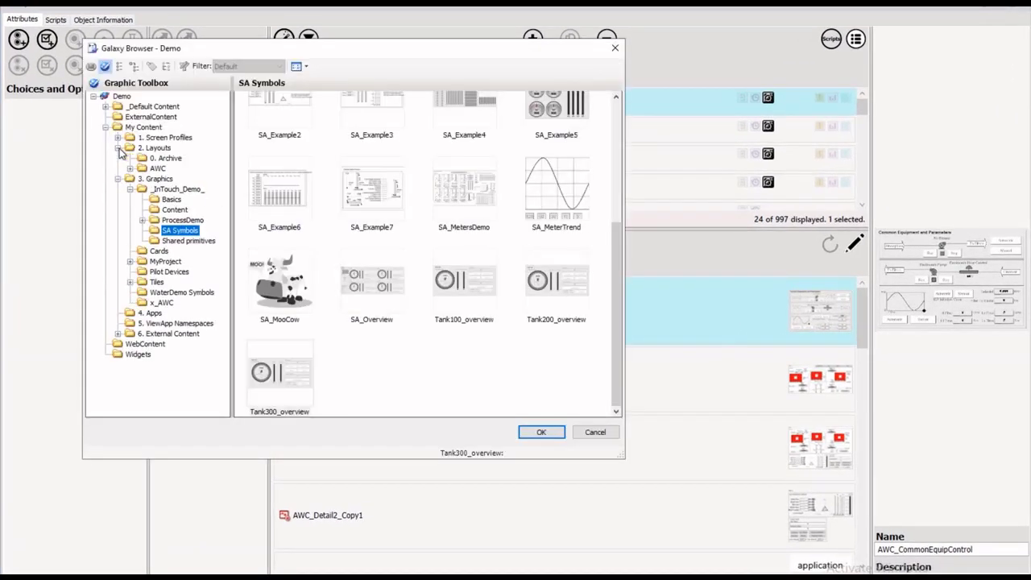
{"action": "left_click", "coordinate": [147, 149]}
{"action": "left_click", "coordinate": [279, 125]}
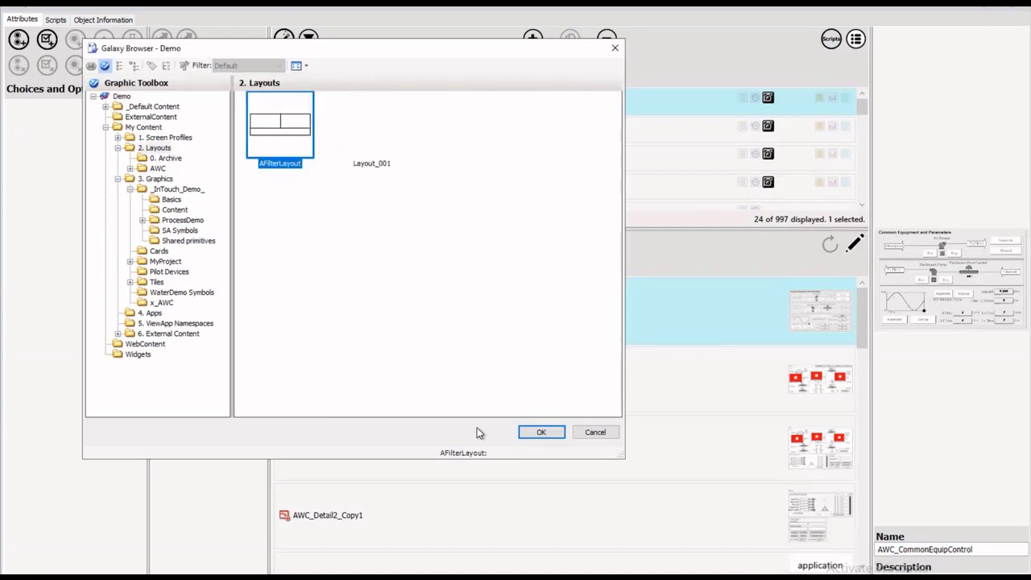
{"action": "left_click", "coordinate": [541, 431]}
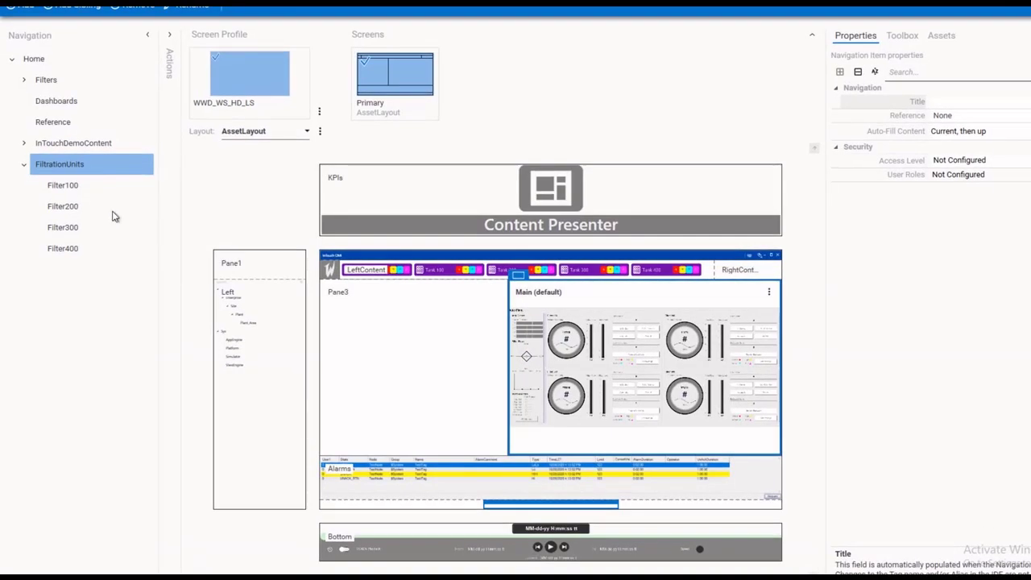
Step: Preview Filter100, Filter200, Filter300 and Filter400 content in the Main pane
{"action": "left_click", "coordinate": [62, 186]}
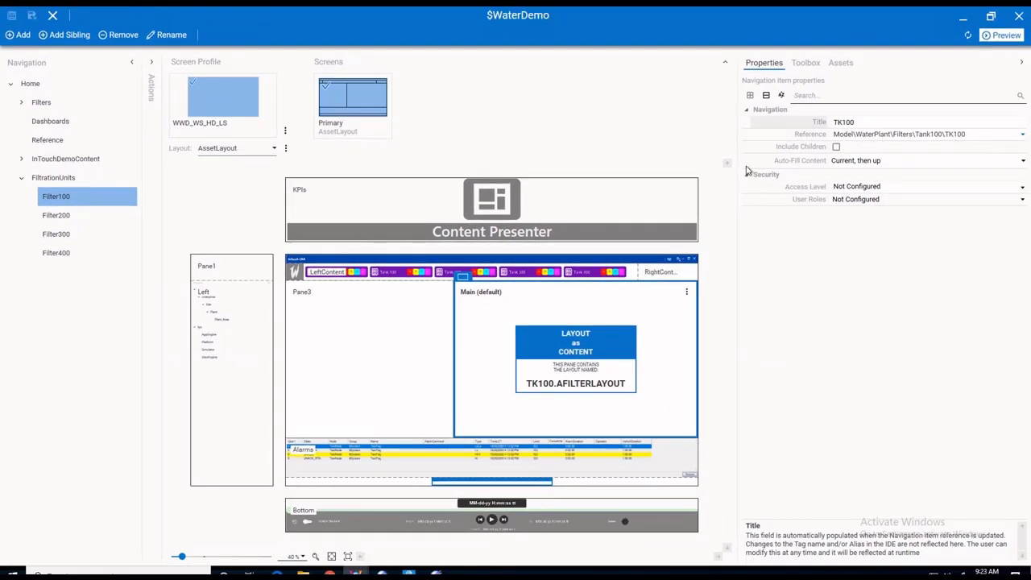
{"action": "left_click", "coordinate": [56, 216]}
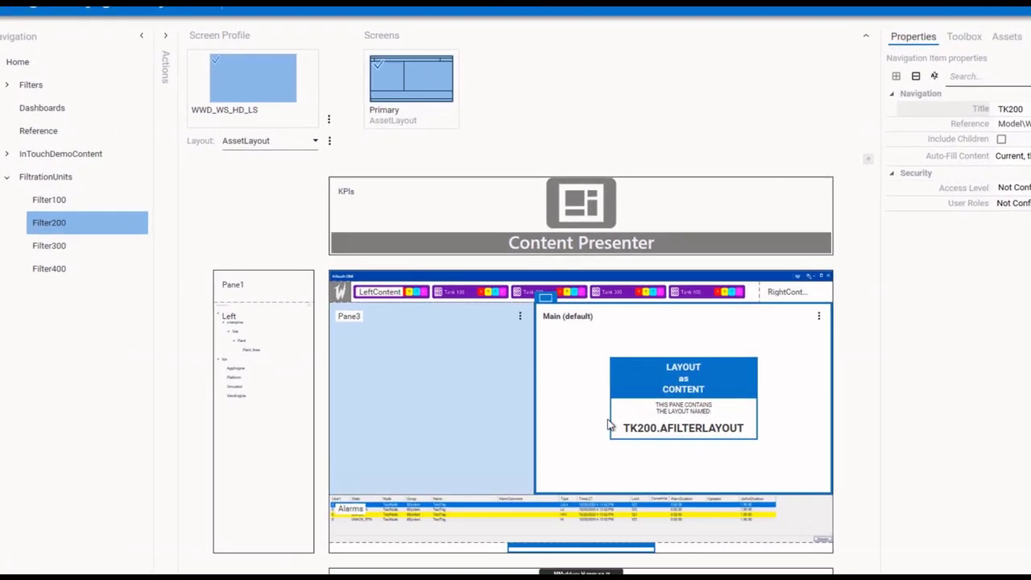
{"action": "left_click", "coordinate": [59, 234]}
{"action": "left_click", "coordinate": [48, 272]}
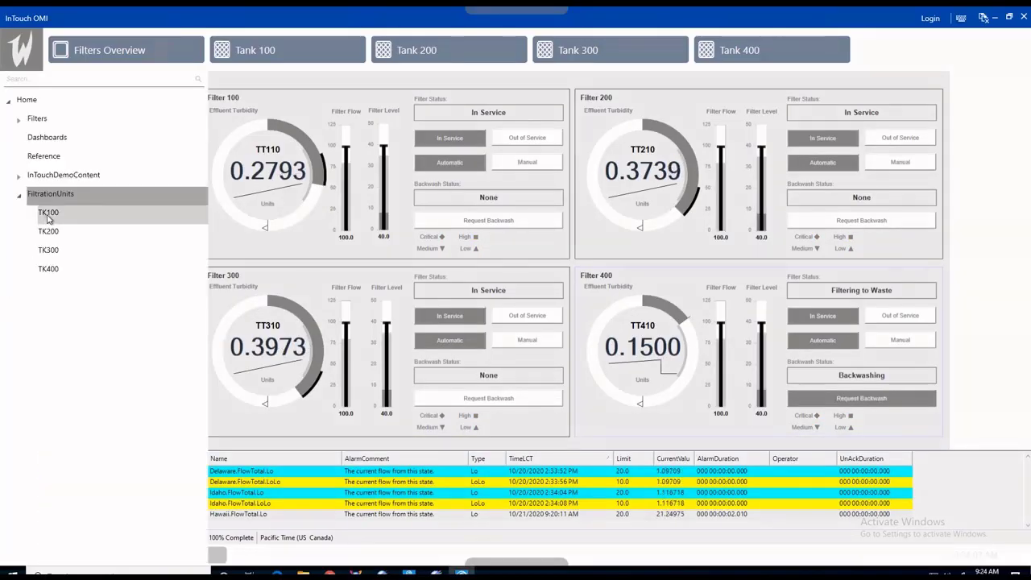
Step: Show the TK100 filter display, then the Tank 200, Tank 300 and Tank 400 displays
{"action": "left_click", "coordinate": [48, 214]}
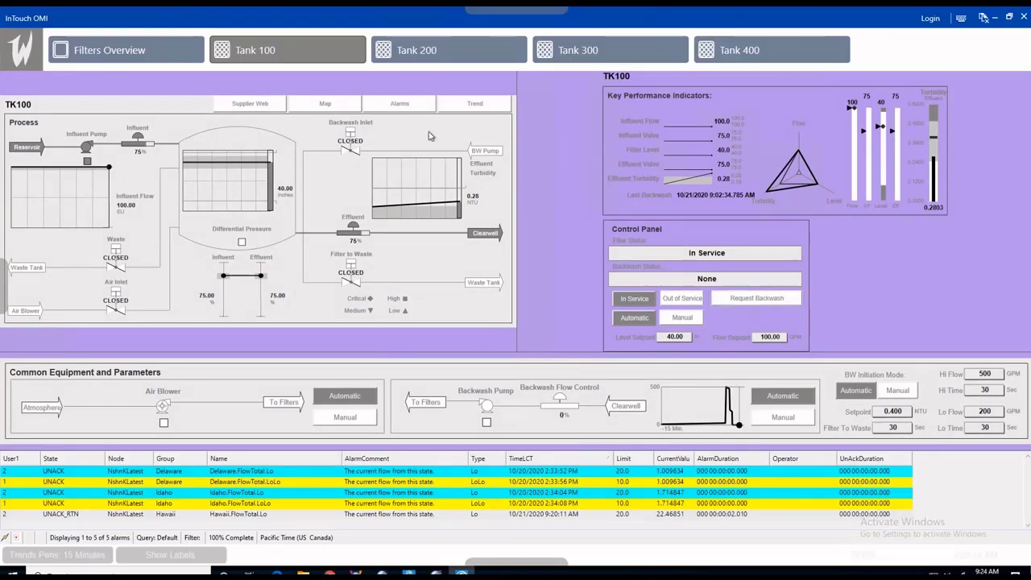
{"action": "left_click", "coordinate": [428, 58]}
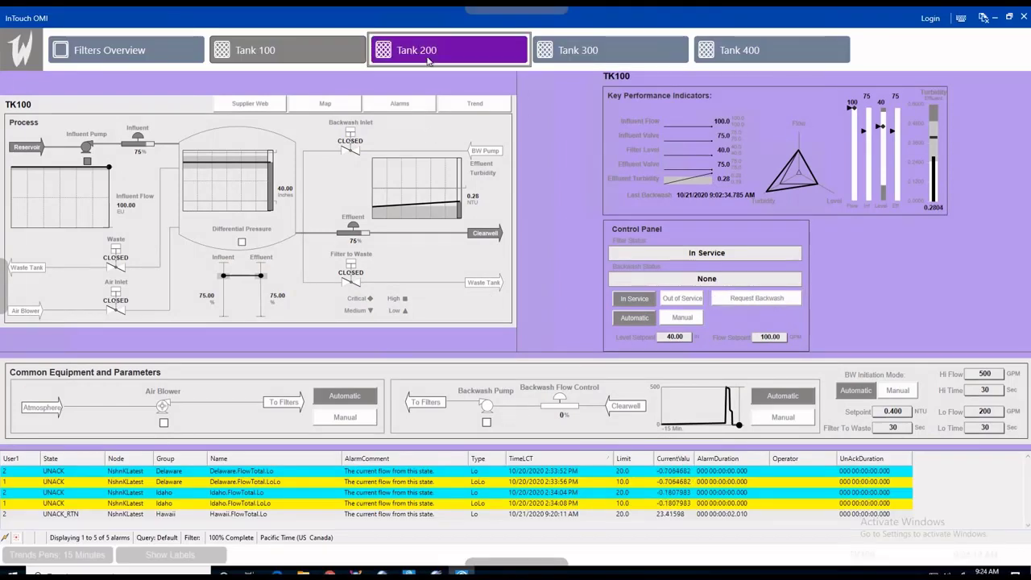
{"action": "left_click", "coordinate": [600, 51]}
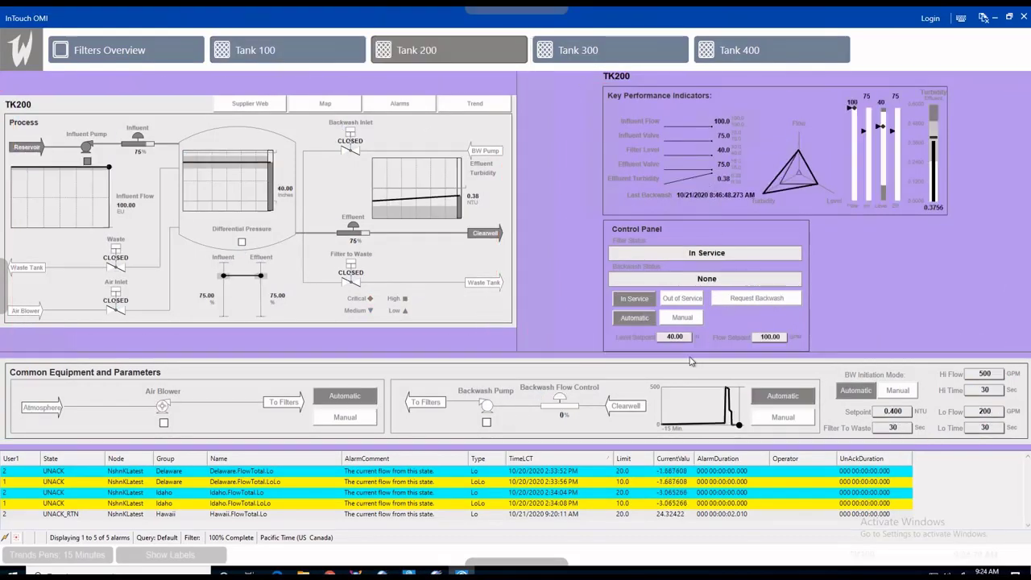
{"action": "left_click", "coordinate": [739, 50]}
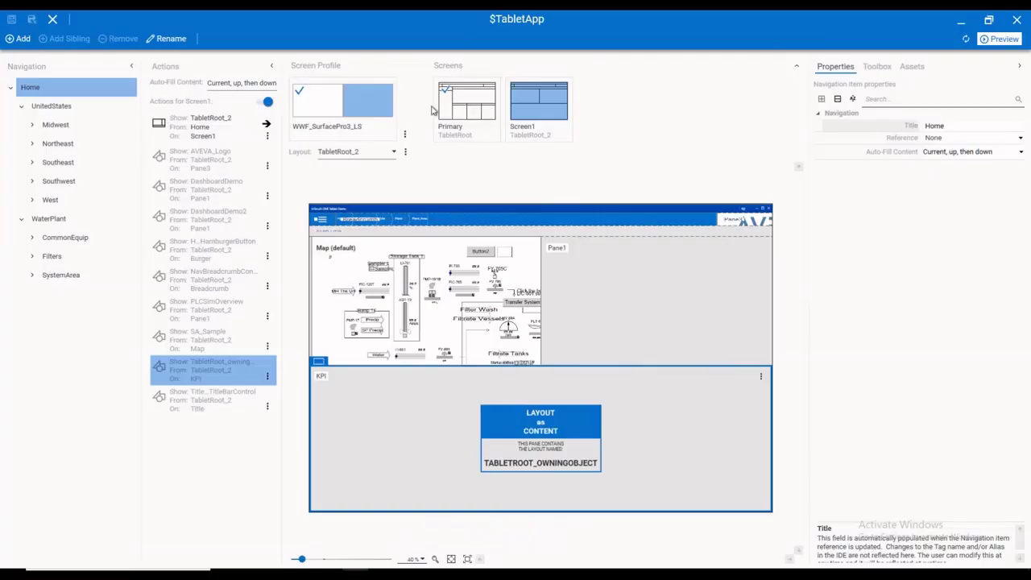
Step: Edit Screen1's TabletRoot_owningobject layout, inspect its KPI panes, and view its scripts
{"action": "left_click", "coordinate": [537, 110]}
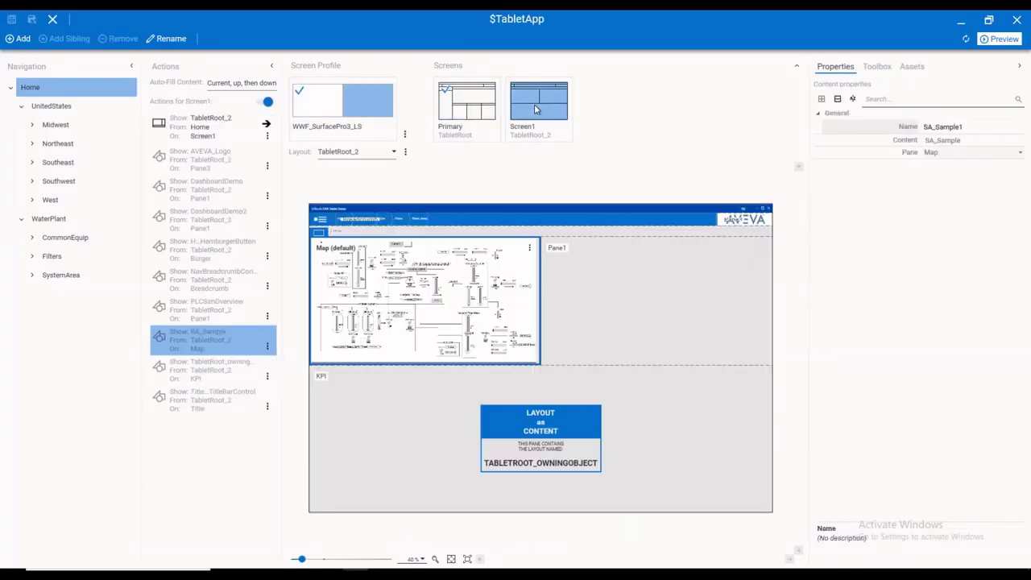
{"action": "double_click", "coordinate": [633, 459]}
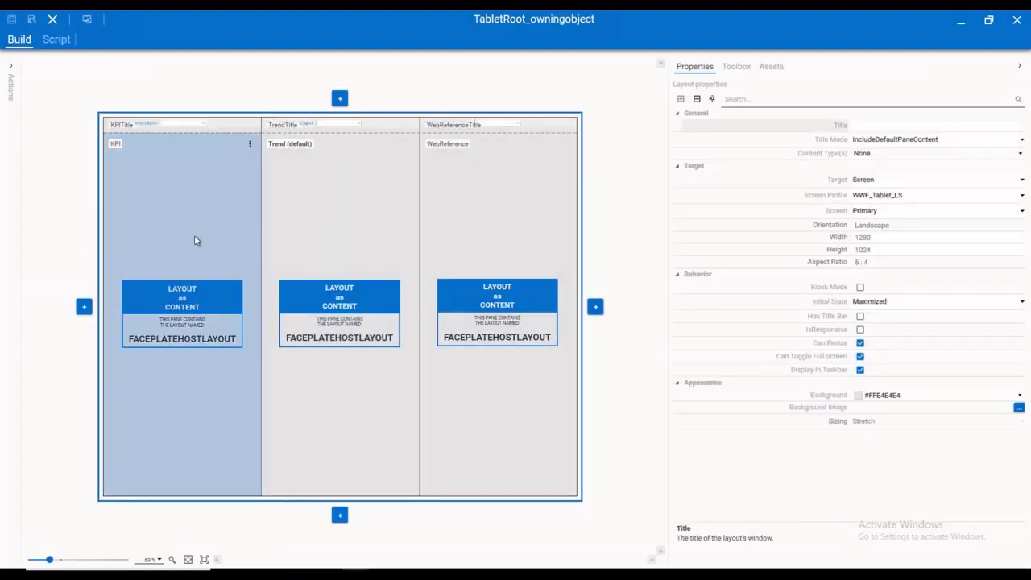
{"action": "left_click", "coordinate": [182, 127]}
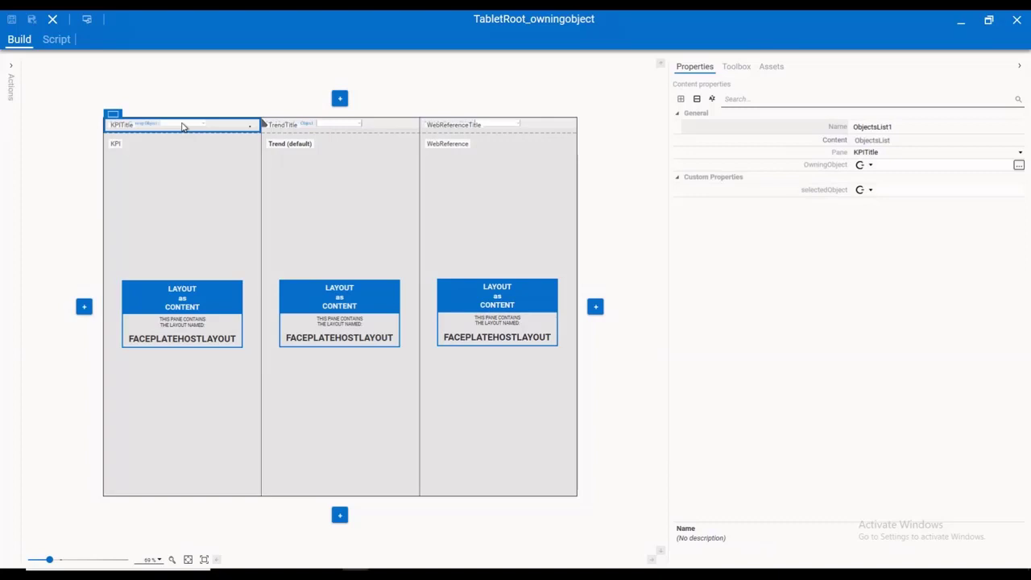
{"action": "left_click", "coordinate": [192, 200]}
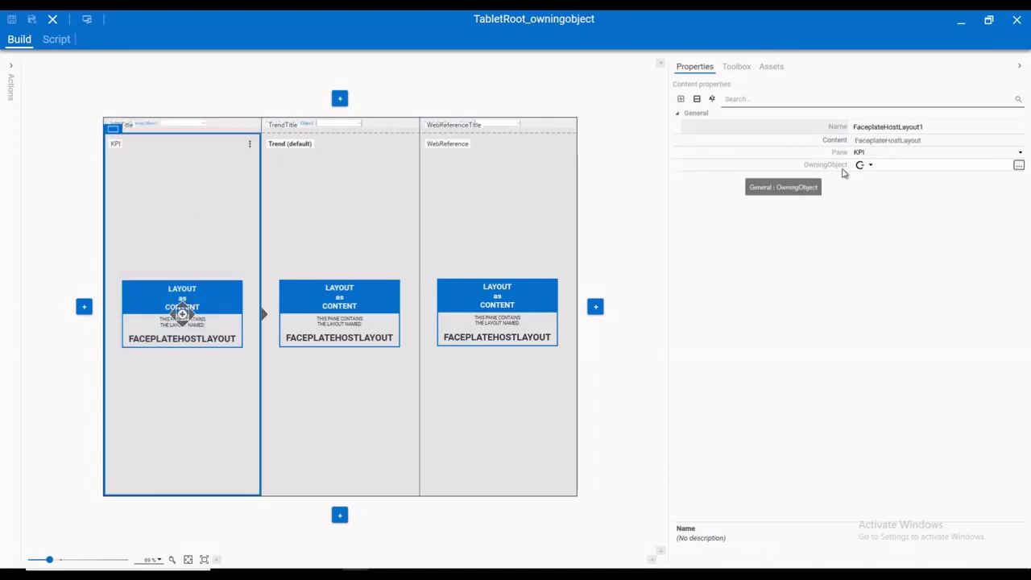
{"action": "left_click", "coordinate": [57, 41]}
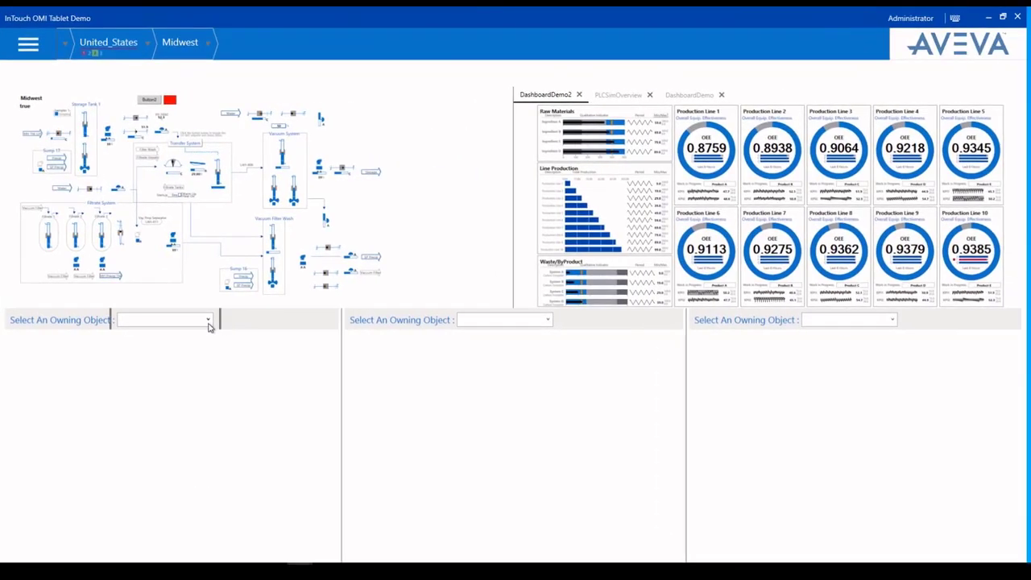
Step: Browse the owning-object lists of the left, middle and right panes
{"action": "left_click", "coordinate": [211, 321]}
{"action": "scroll", "coordinate": [214, 320], "scroll_direction": "down", "scroll_amount": 8}
{"action": "left_click", "coordinate": [211, 320]}
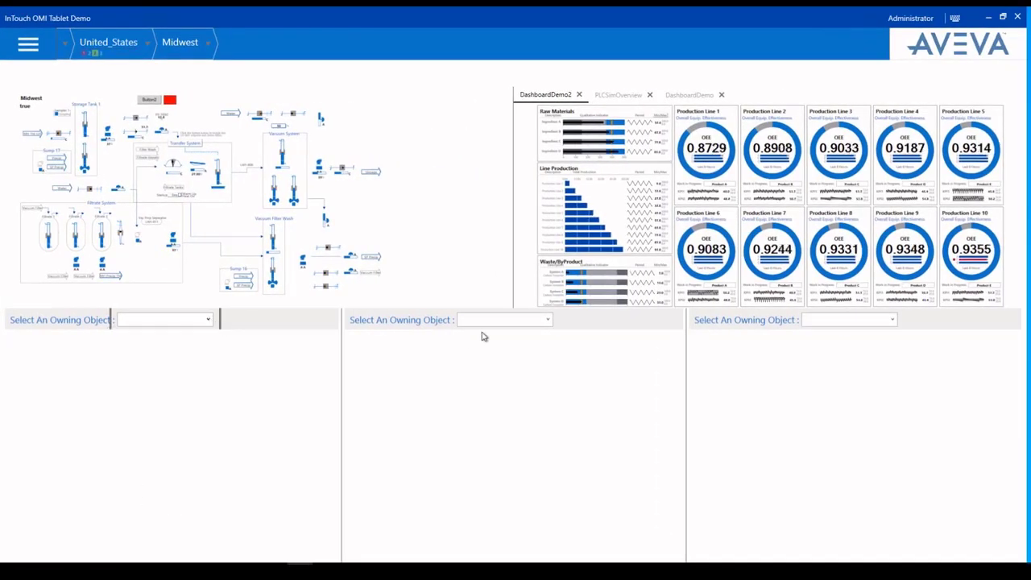
{"action": "left_click", "coordinate": [548, 320]}
{"action": "scroll", "coordinate": [550, 326], "scroll_direction": "down", "scroll_amount": 5}
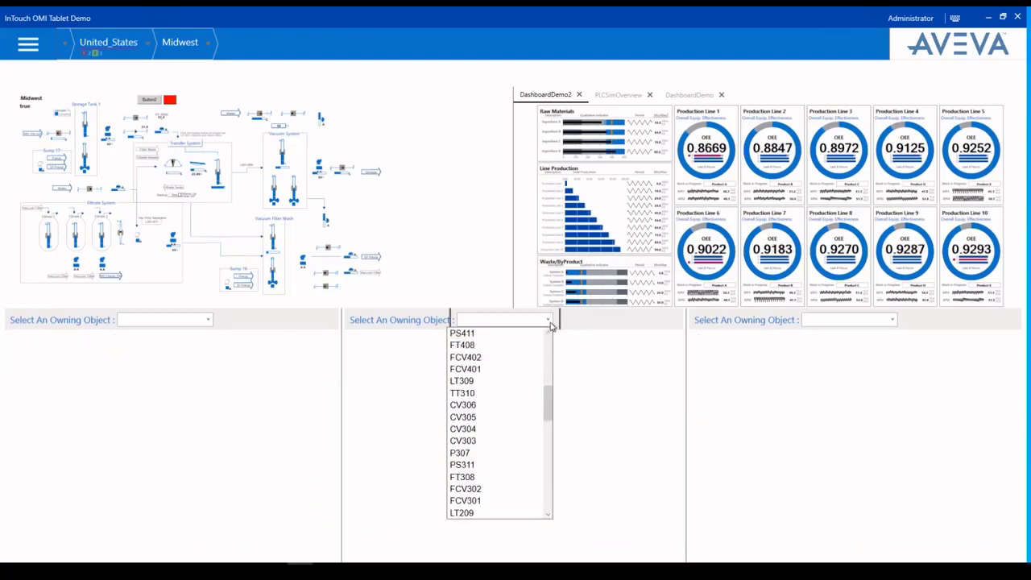
{"action": "left_click", "coordinate": [893, 321]}
{"action": "left_click", "coordinate": [893, 321]}
{"action": "scroll", "coordinate": [863, 392], "scroll_direction": "down", "scroll_amount": 8}
{"action": "left_click", "coordinate": [893, 321]}
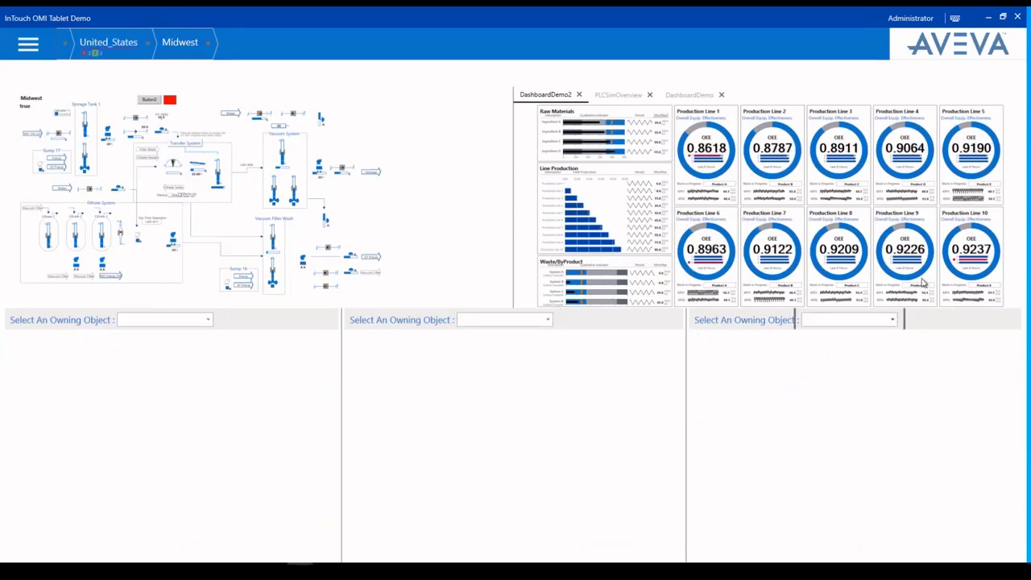
Step: Set the left, middle and right panes' owning objects to TK100, TK300 and TK200
{"action": "left_click", "coordinate": [208, 319]}
{"action": "scroll", "coordinate": [204, 483], "scroll_direction": "down", "scroll_amount": 8}
{"action": "scroll", "coordinate": [204, 499], "scroll_direction": "down", "scroll_amount": 5}
{"action": "left_click", "coordinate": [153, 466]}
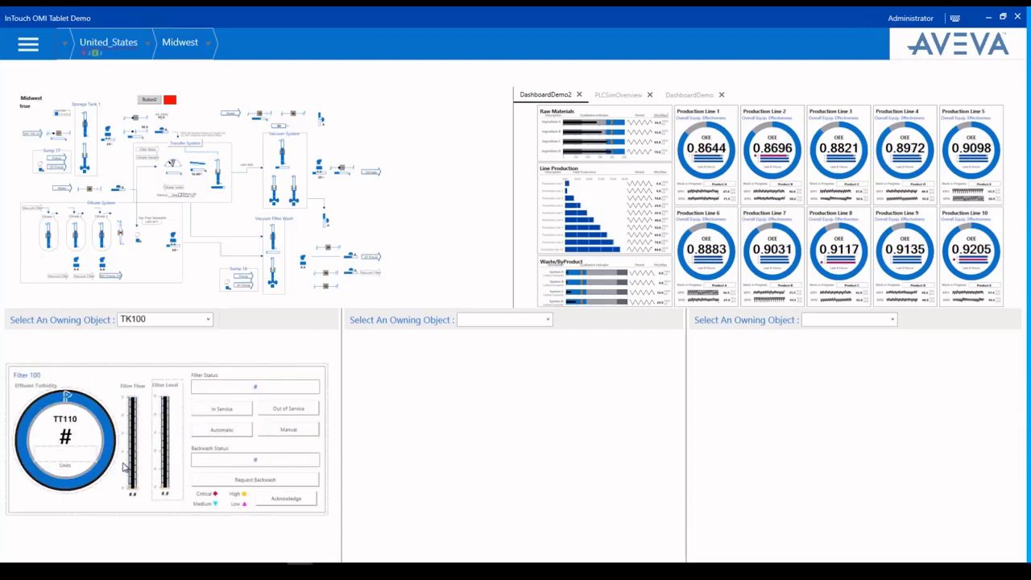
{"action": "left_click", "coordinate": [548, 320]}
{"action": "scroll", "coordinate": [551, 451], "scroll_direction": "down", "scroll_amount": 10}
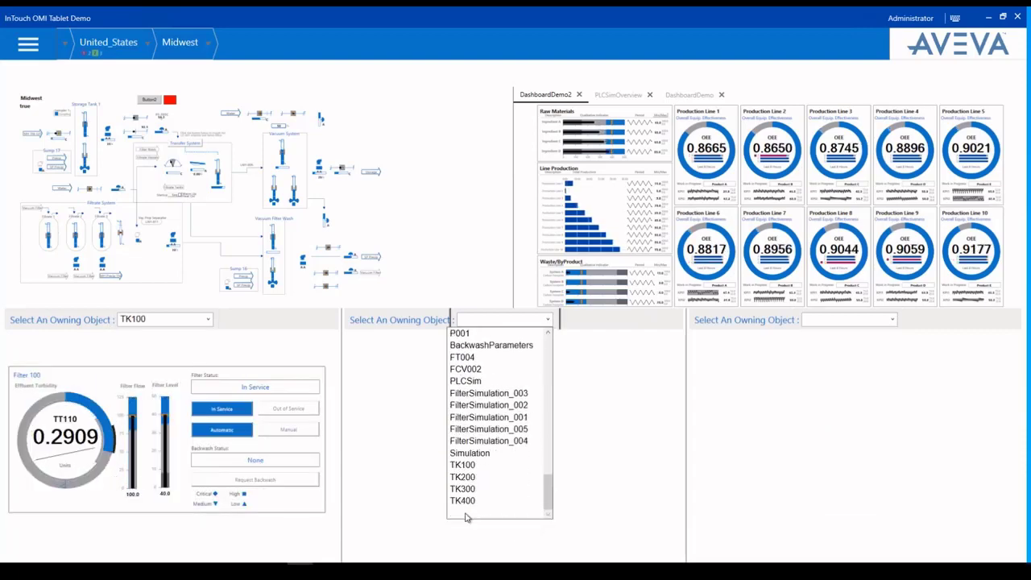
{"action": "left_click", "coordinate": [467, 489]}
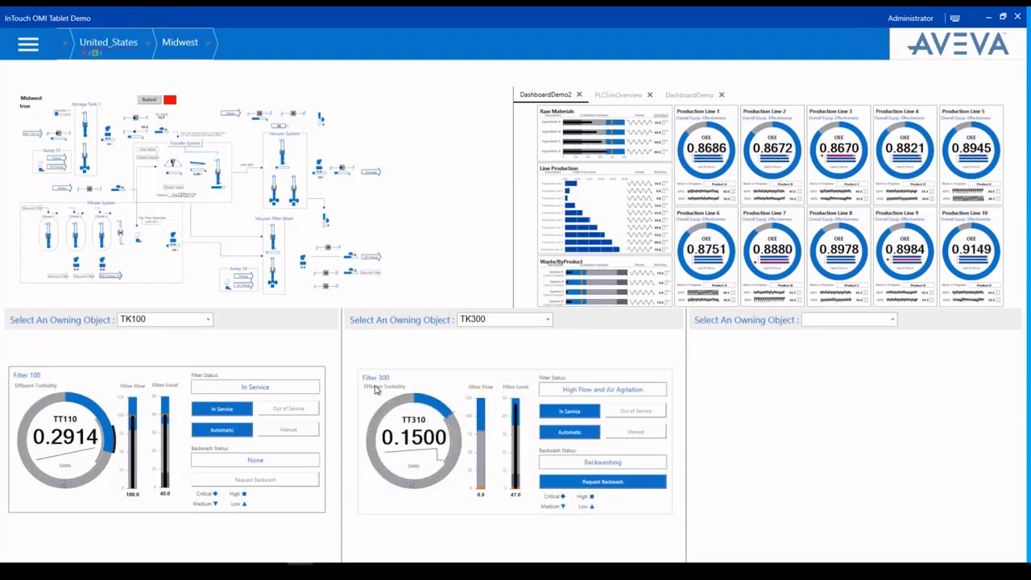
{"action": "left_click", "coordinate": [874, 320]}
{"action": "scroll", "coordinate": [850, 483], "scroll_direction": "down", "scroll_amount": 5}
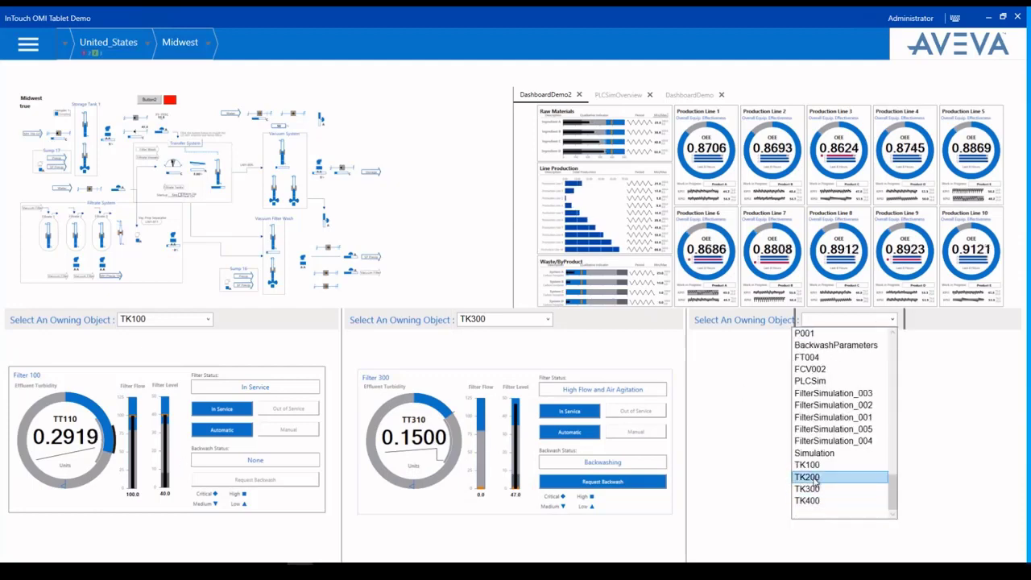
{"action": "left_click", "coordinate": [850, 477]}
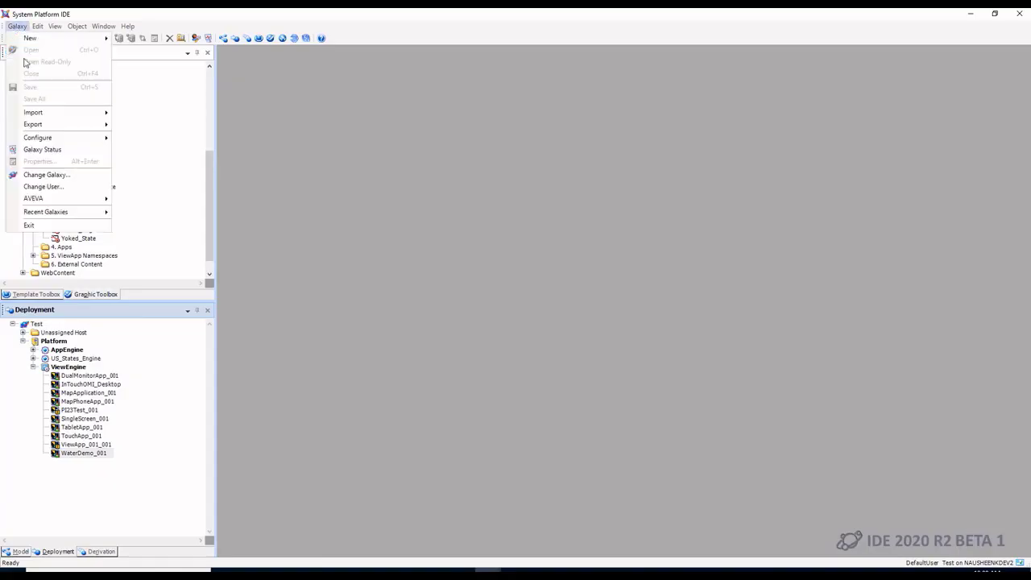
Step: Open Galaxy > Configure > Galaxy Style Libraries
{"action": "mouse_move", "coordinate": [49, 137]}
{"action": "left_click", "coordinate": [145, 187]}
{"action": "left_click", "coordinate": [351, 208]}
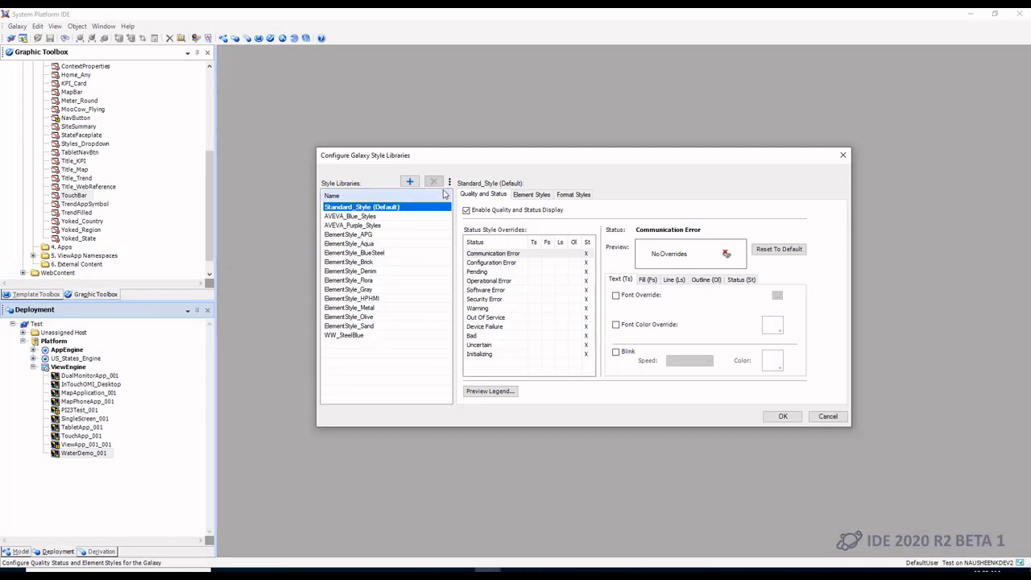
Step: Set AVEVA_Blue_Styles as the default library and edit ComboBox1's animation in Styles_Dropdown
{"action": "left_click", "coordinate": [449, 183]}
{"action": "right_click", "coordinate": [430, 263]}
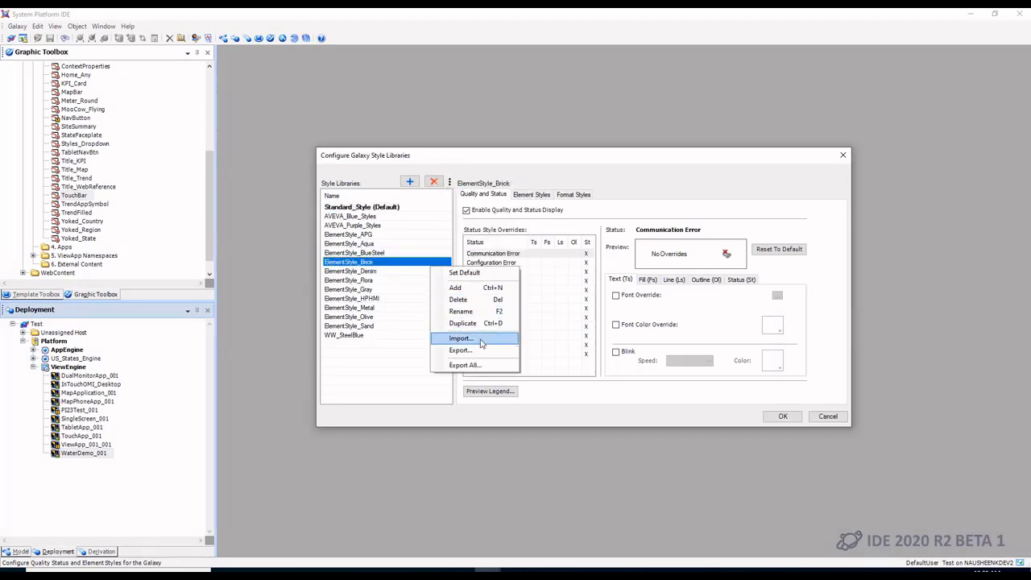
{"action": "left_click", "coordinate": [419, 225]}
{"action": "left_click", "coordinate": [386, 218]}
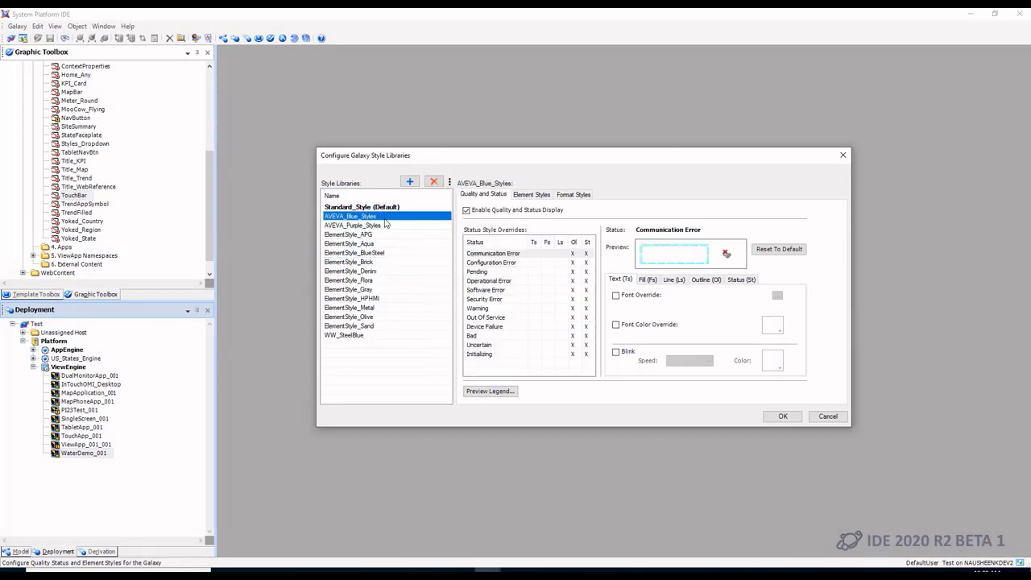
{"action": "right_click", "coordinate": [401, 225]}
{"action": "left_click", "coordinate": [427, 225]}
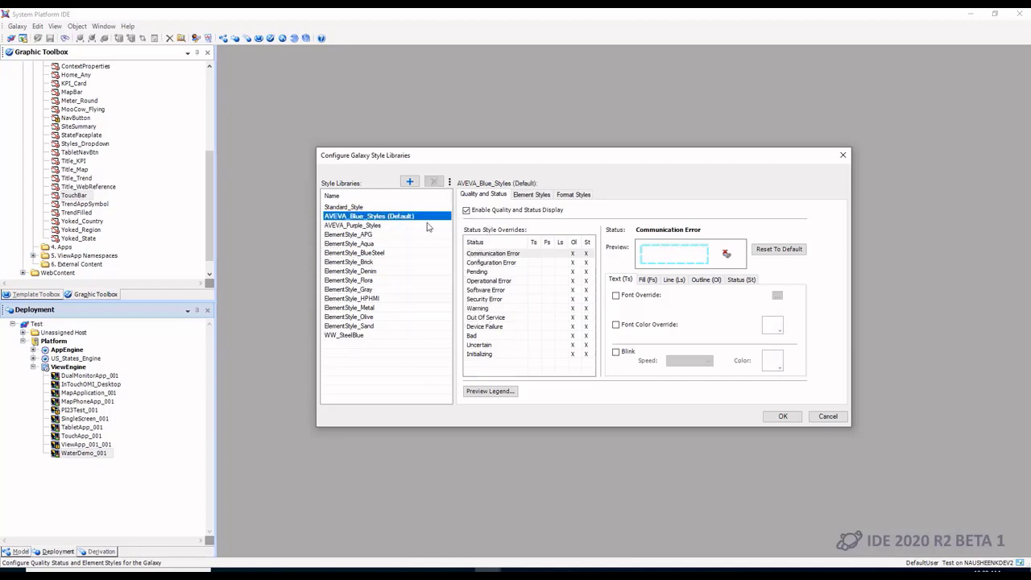
{"action": "left_click", "coordinate": [789, 417]}
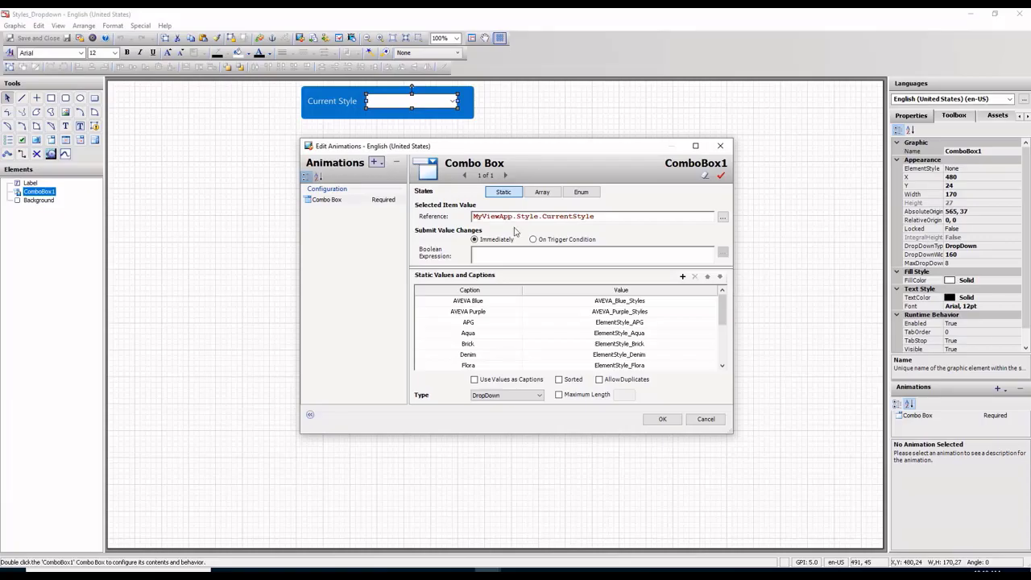
{"action": "left_click_drag", "start_coordinate": [725, 312], "coordinate": [713, 291]}
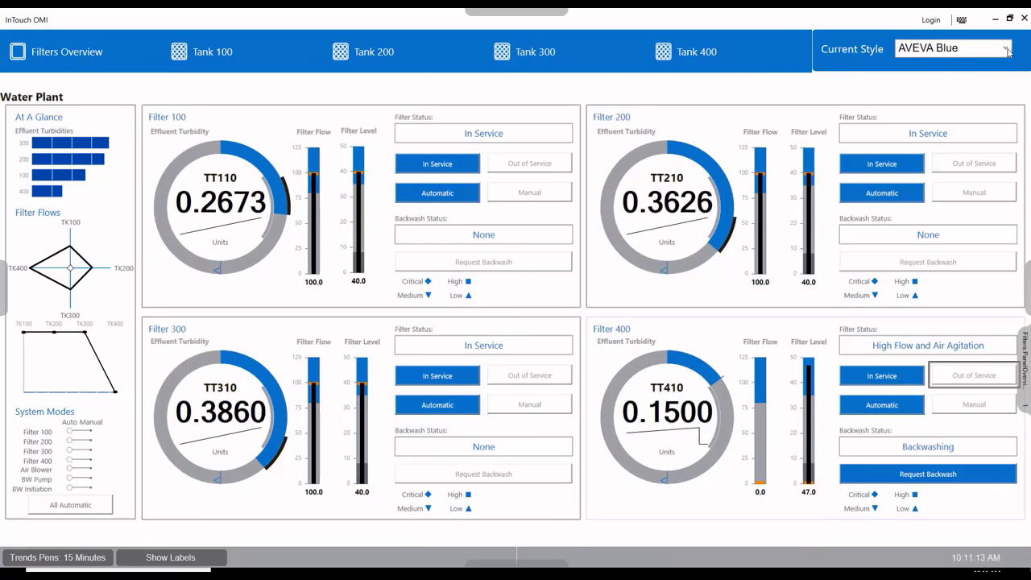
Step: Switch the app style to AVEVA Purple and navigate to the Dashboards content
{"action": "left_click", "coordinate": [1007, 50]}
{"action": "left_click", "coordinate": [970, 94]}
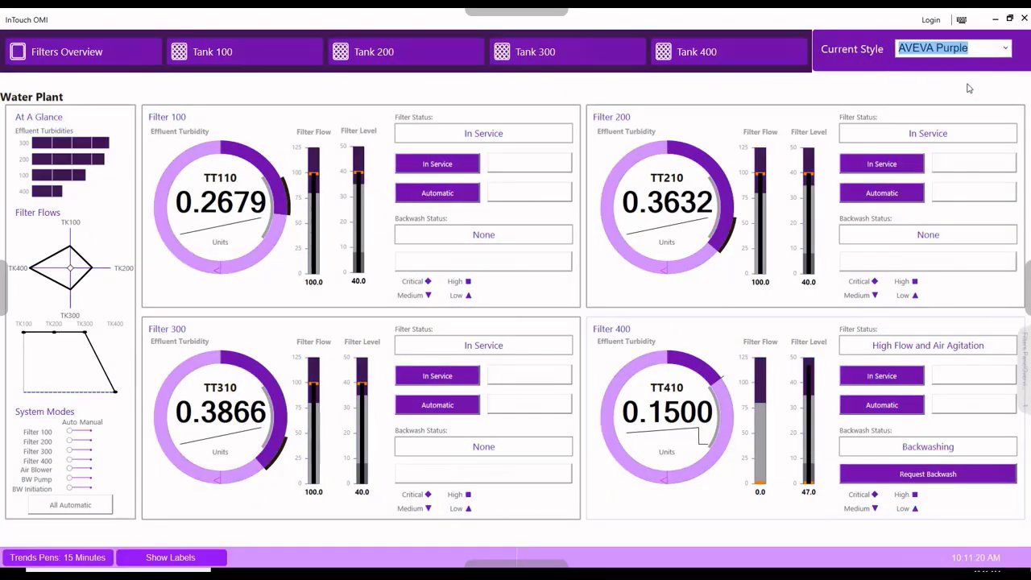
{"action": "left_click", "coordinate": [16, 274]}
{"action": "left_click", "coordinate": [46, 138]}
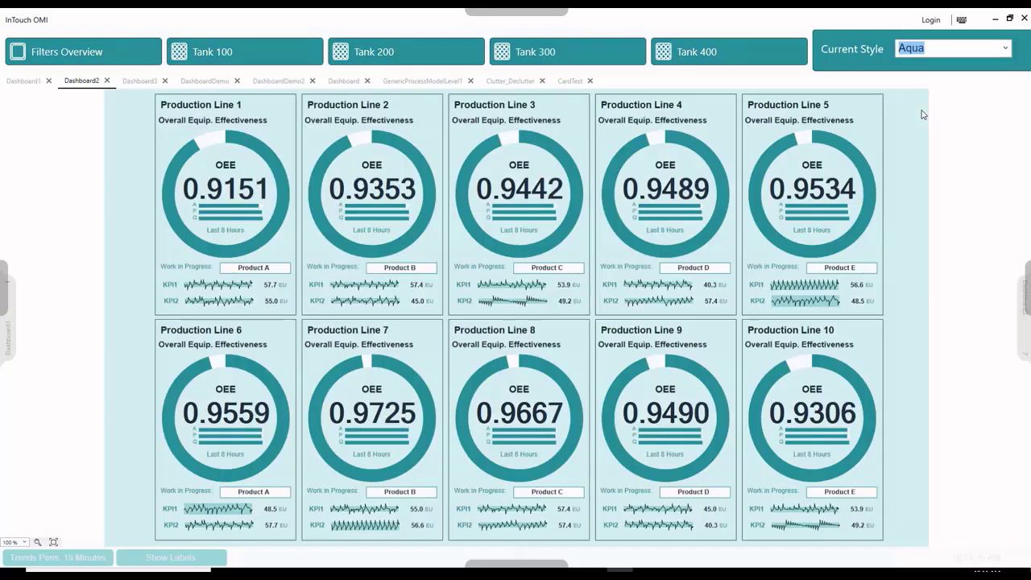
Step: Cycle the style through Aqua, Denim, WW_SteelBlue, Gray and Sand, back to AVEVA Purple
{"action": "left_click", "coordinate": [1006, 49]}
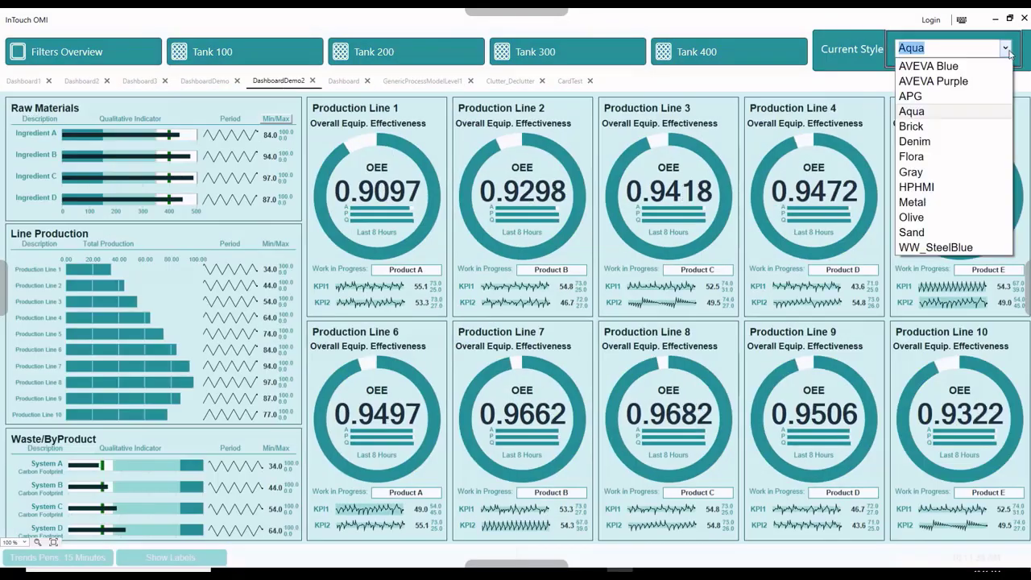
{"action": "left_click", "coordinate": [915, 141]}
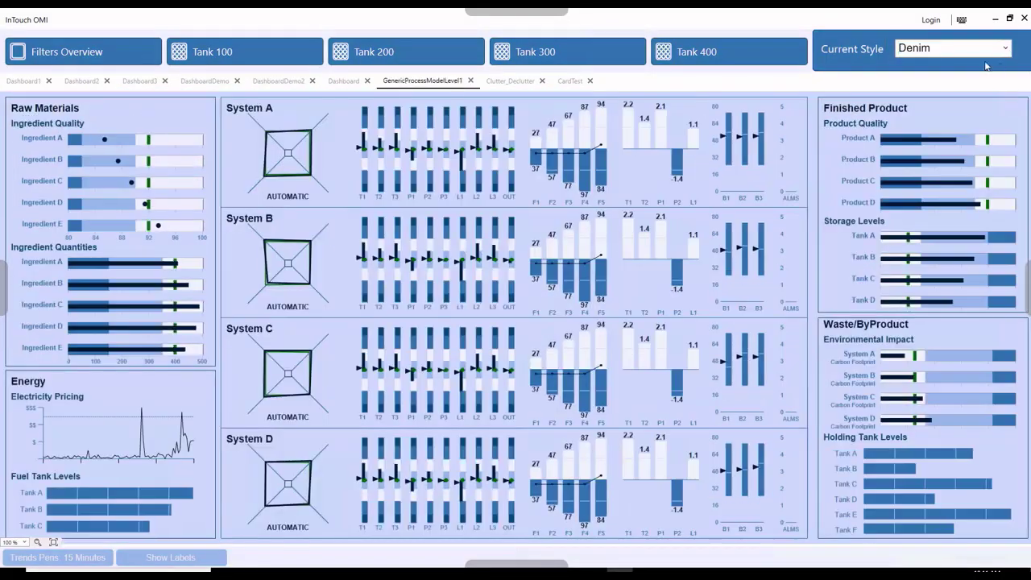
{"action": "left_click", "coordinate": [1007, 50]}
{"action": "left_click", "coordinate": [936, 247]}
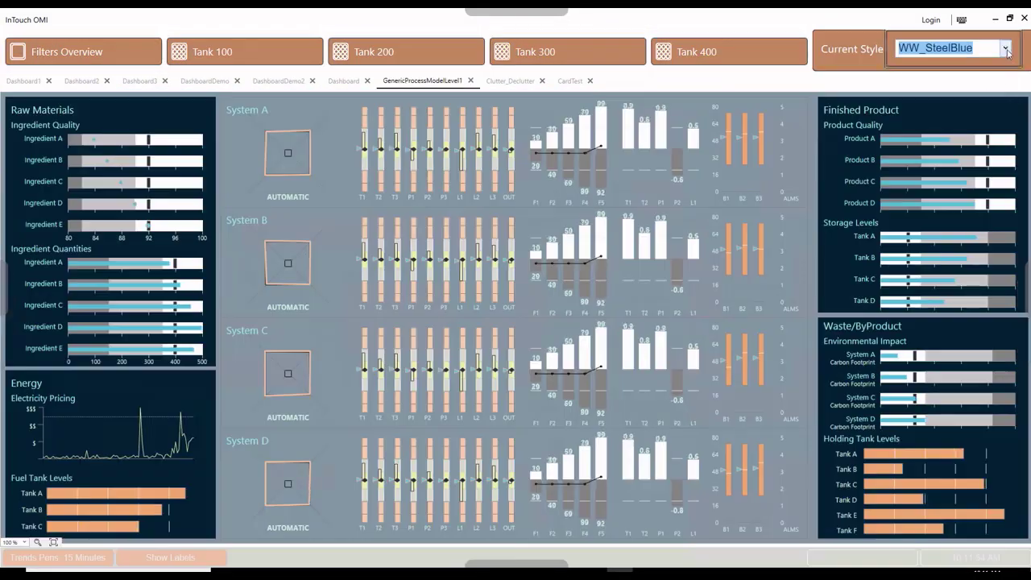
{"action": "left_click", "coordinate": [1007, 50]}
{"action": "left_click", "coordinate": [927, 172]}
{"action": "key", "text": "Down"}
{"action": "key", "text": "Down"}
{"action": "key", "text": "Down"}
{"action": "key", "text": "Down"}
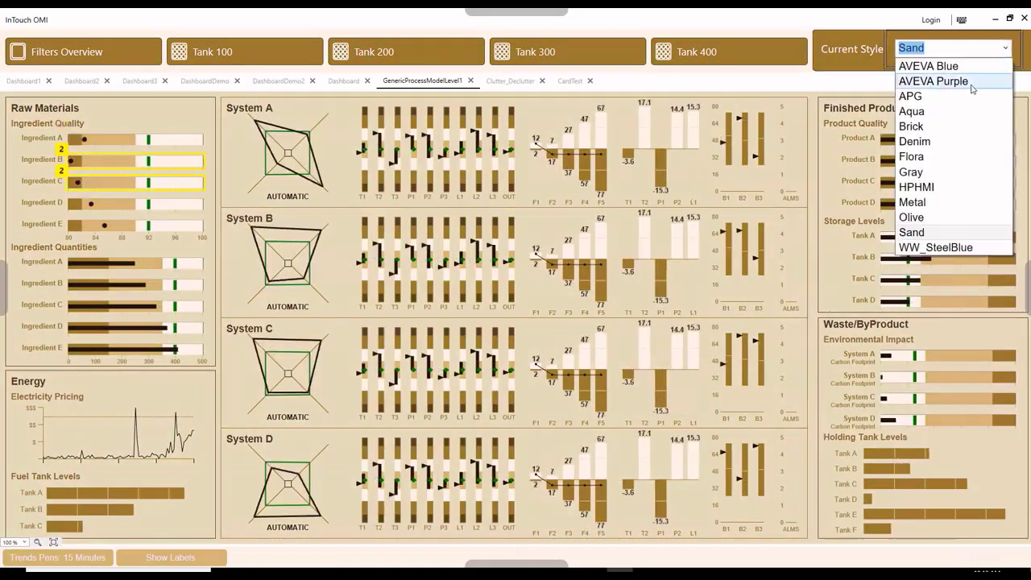
{"action": "left_click", "coordinate": [972, 84]}
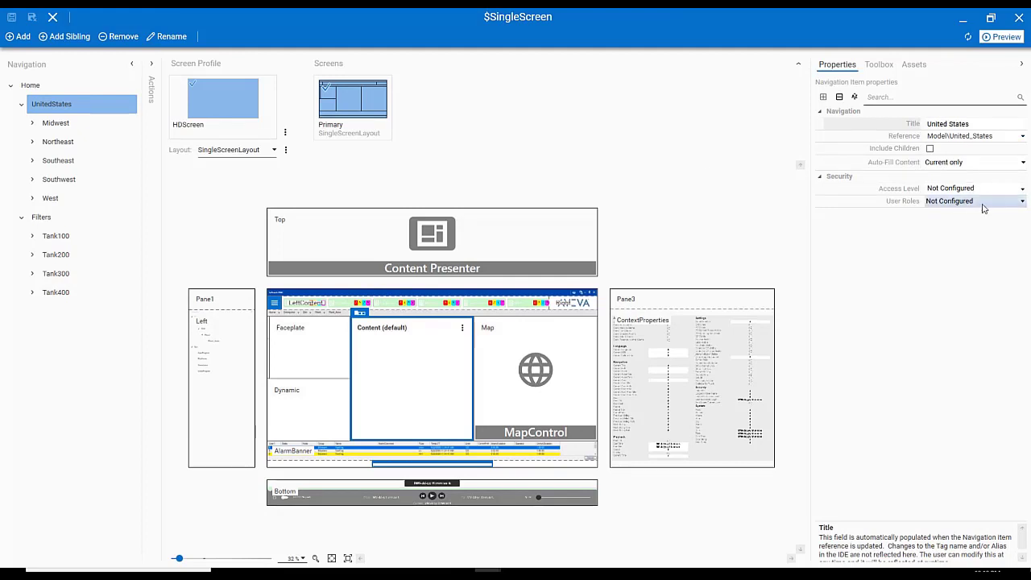
Step: Give UnitedStates the Administrator role and Midwest the Administrator and WestSupervisor roles
{"action": "left_click", "coordinate": [1023, 203]}
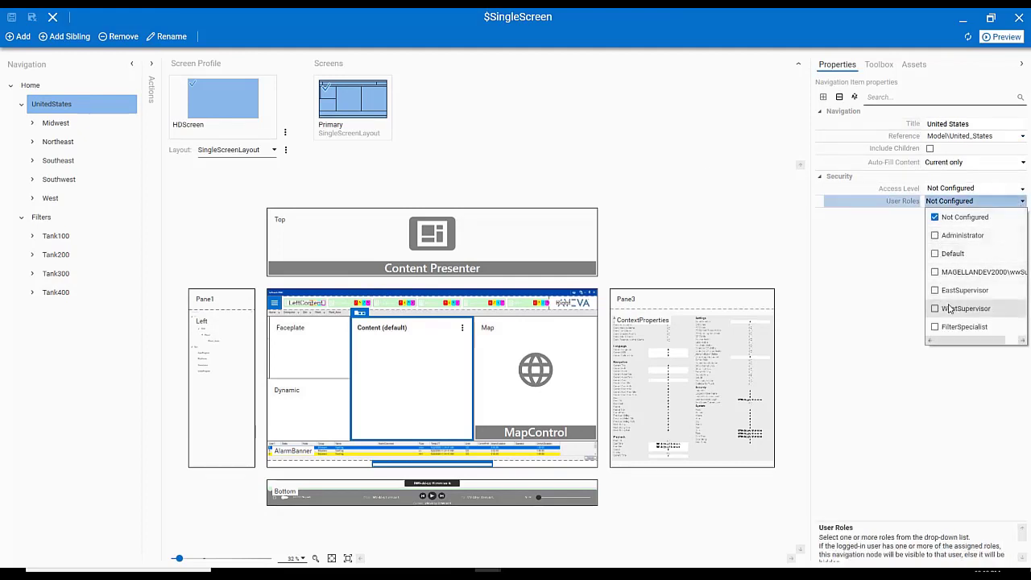
{"action": "left_click", "coordinate": [937, 236]}
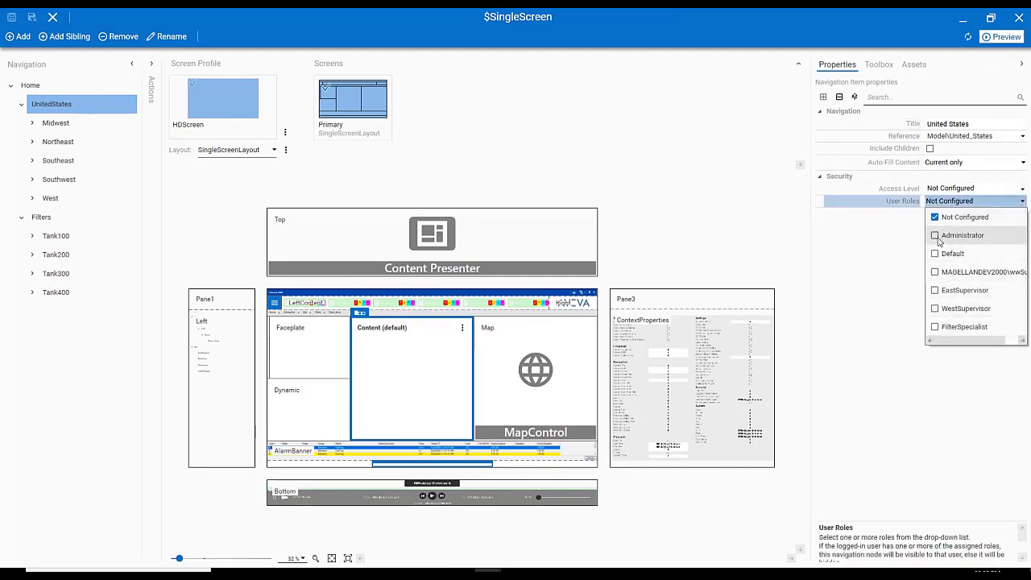
{"action": "left_click", "coordinate": [892, 253]}
{"action": "left_click", "coordinate": [55, 125]}
{"action": "left_click", "coordinate": [1022, 202]}
{"action": "left_click", "coordinate": [935, 236]}
{"action": "left_click", "coordinate": [935, 309]}
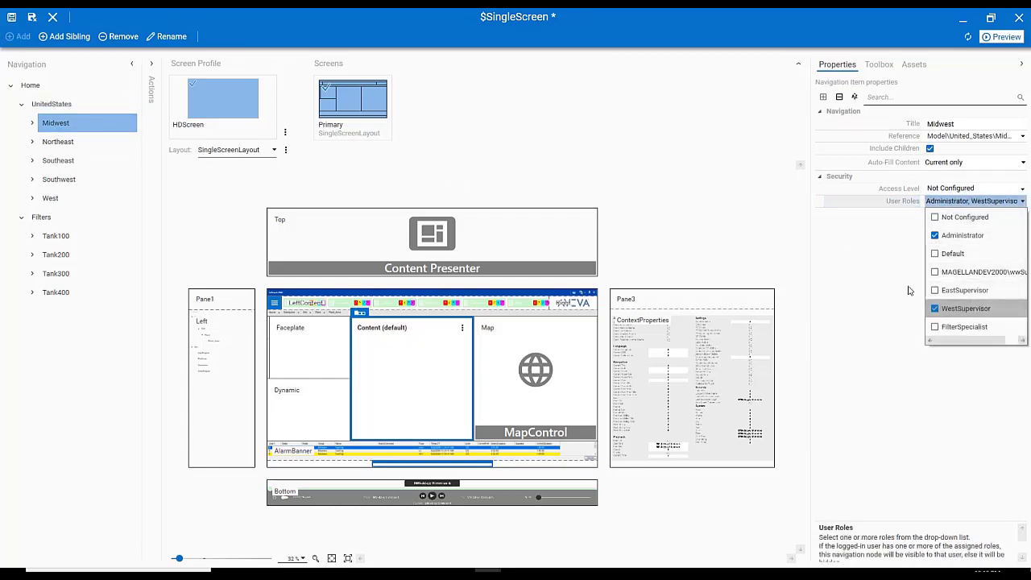
Step: Give Northeast the Administrator and EastSupervisor roles, then expand Northeast and Southeast
{"action": "left_click", "coordinate": [85, 147]}
{"action": "left_click", "coordinate": [1022, 202]}
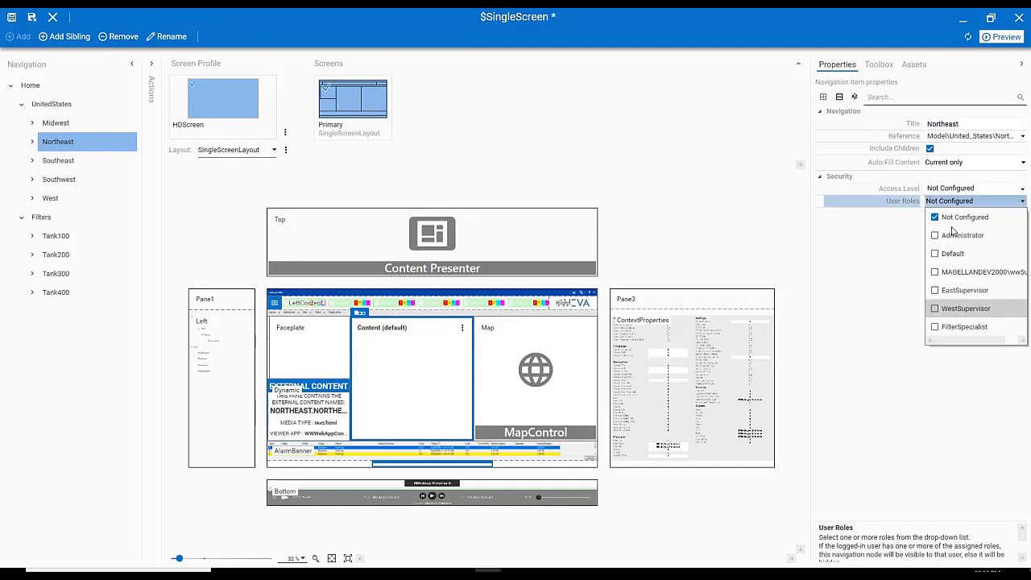
{"action": "left_click", "coordinate": [935, 235]}
{"action": "left_click", "coordinate": [935, 306]}
{"action": "left_click", "coordinate": [935, 308]}
{"action": "left_click", "coordinate": [935, 290]}
{"action": "left_click", "coordinate": [918, 274]}
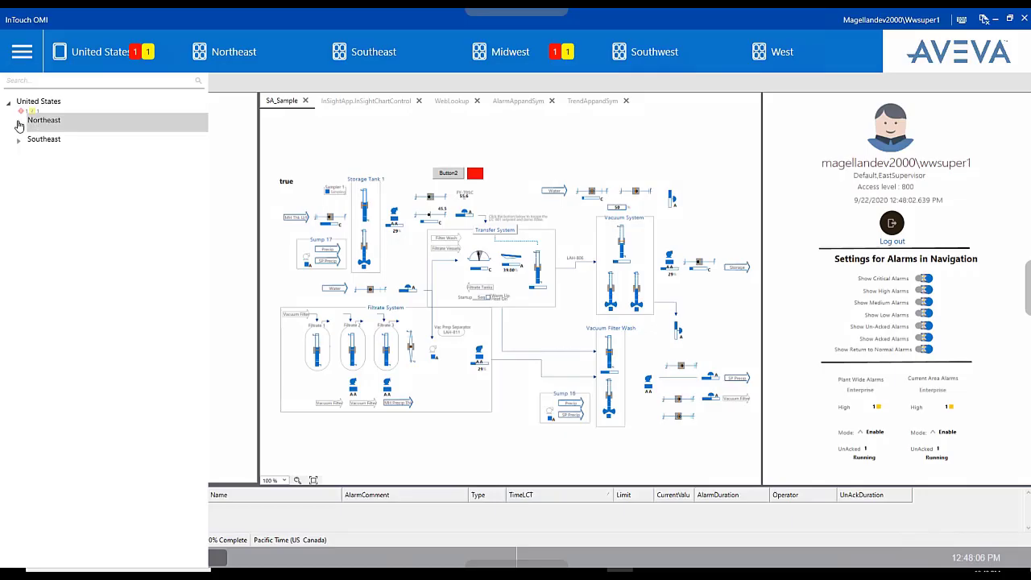
{"action": "left_click", "coordinate": [19, 123]}
{"action": "left_click", "coordinate": [18, 346]}
Step: Log back in as the west supervisor account and open Illinois under the Midwest region
{"action": "left_click", "coordinate": [66, 367]}
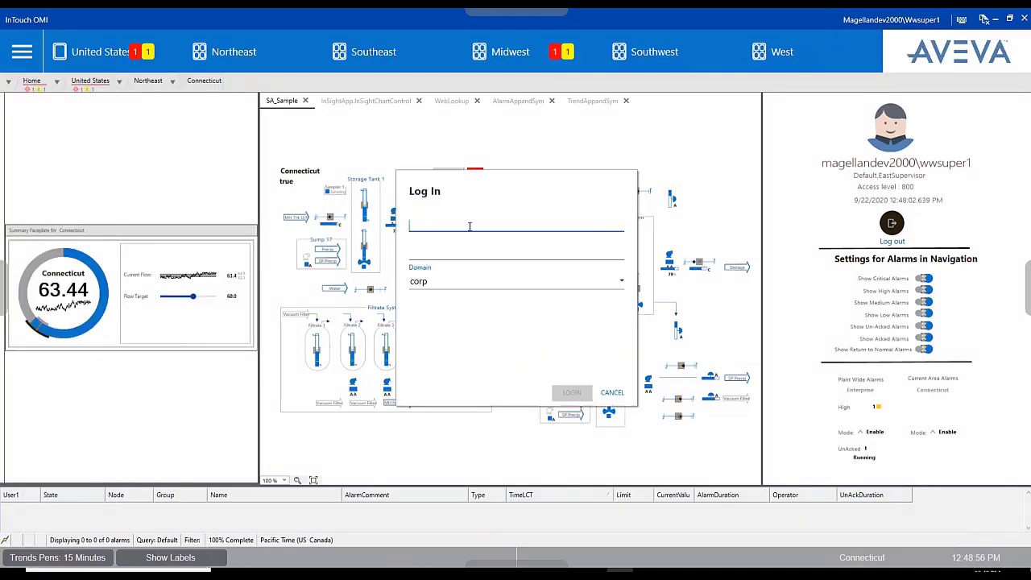
{"action": "type", "text": "magellandev2000\\wwuser"}
{"action": "key", "text": "Tab"}
{"action": "type", "text": "**********"}
{"action": "key", "text": "Return"}
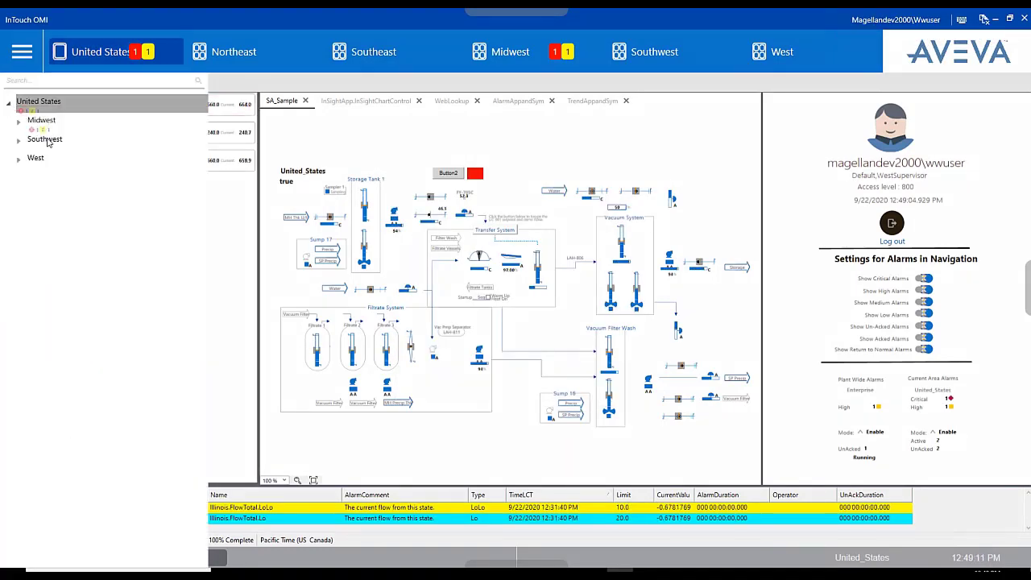
{"action": "left_click", "coordinate": [18, 121]}
{"action": "left_click", "coordinate": [40, 133]}
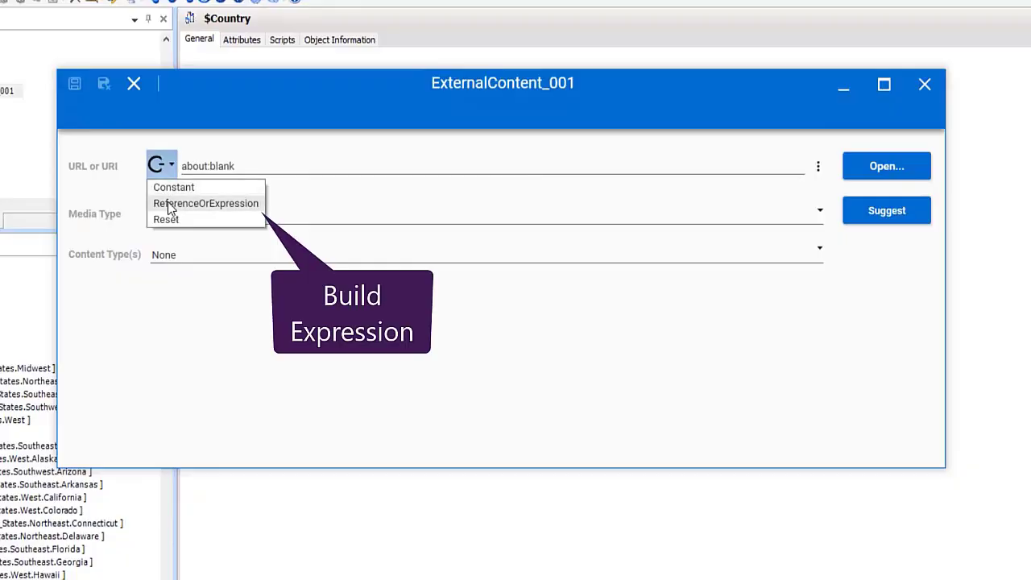
Step: Set ExternalContent_001's URL to the pasted file path + MyViewApp.Navigation.CurrentAsset + ".csv"
{"action": "left_click", "coordinate": [170, 208]}
{"action": "type", "text": "\"file:///C:/Stuff/External%20Contents/\""}
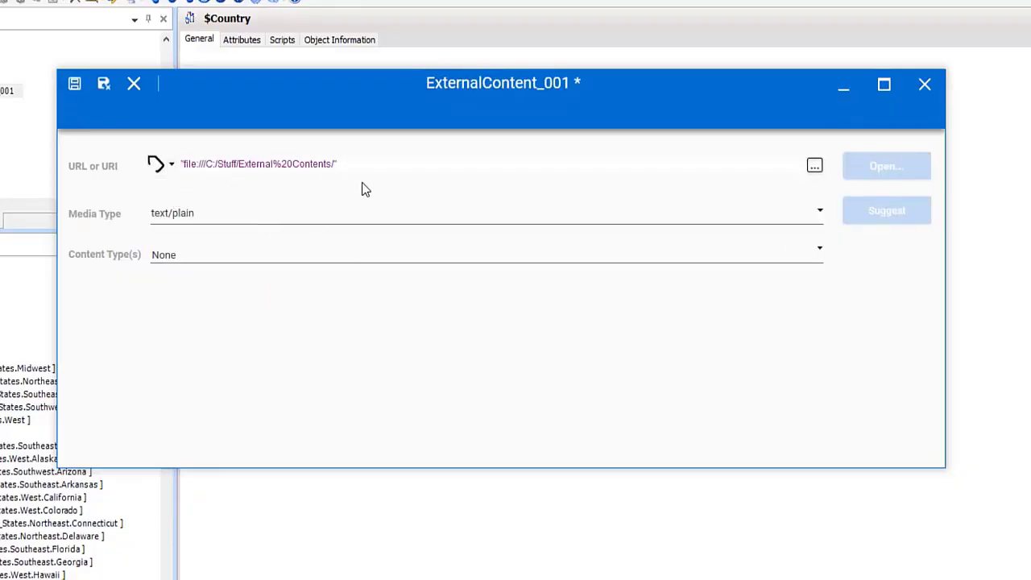
{"action": "type", "text": "+MyViewApp.navigation.CurrentAsset+\""}
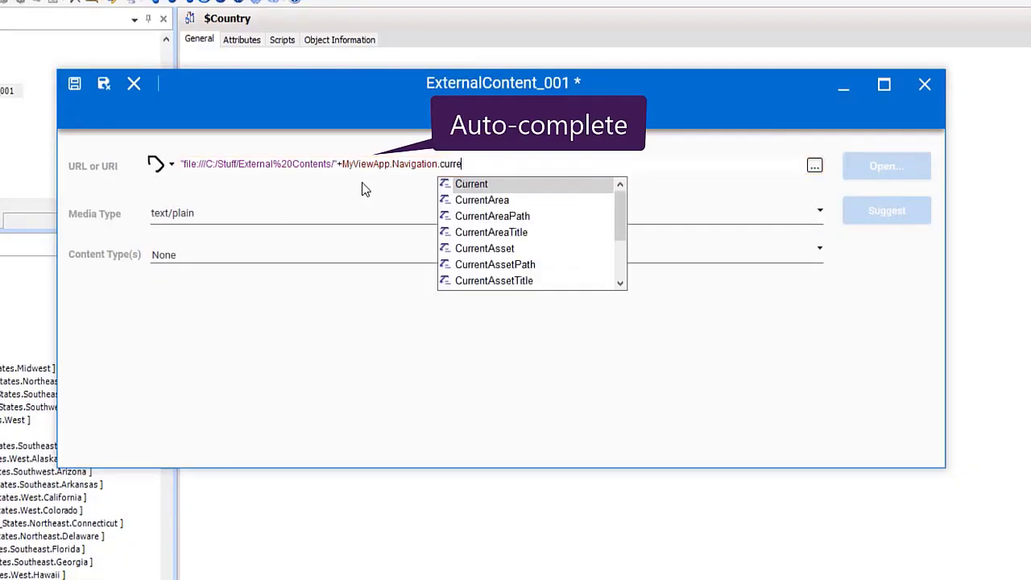
{"action": "type", "text": ".csv\""}
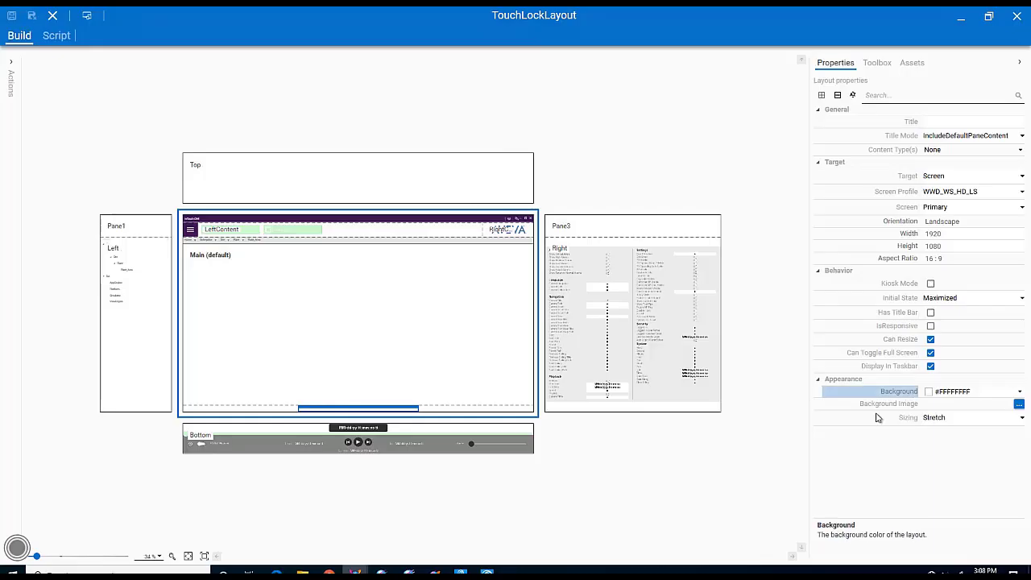
Step: Set TouchLockLayout's background colour to greyish purple #FF3B294B
{"action": "left_click", "coordinate": [1020, 392]}
{"action": "left_click", "coordinate": [925, 470]}
{"action": "left_click", "coordinate": [871, 442]}
{"action": "mouse_move", "coordinate": [918, 457]}
{"action": "left_mouse_down"}
{"action": "mouse_move", "coordinate": [925, 483]}
{"action": "mouse_move", "coordinate": [914, 470]}
{"action": "left_mouse_up"}
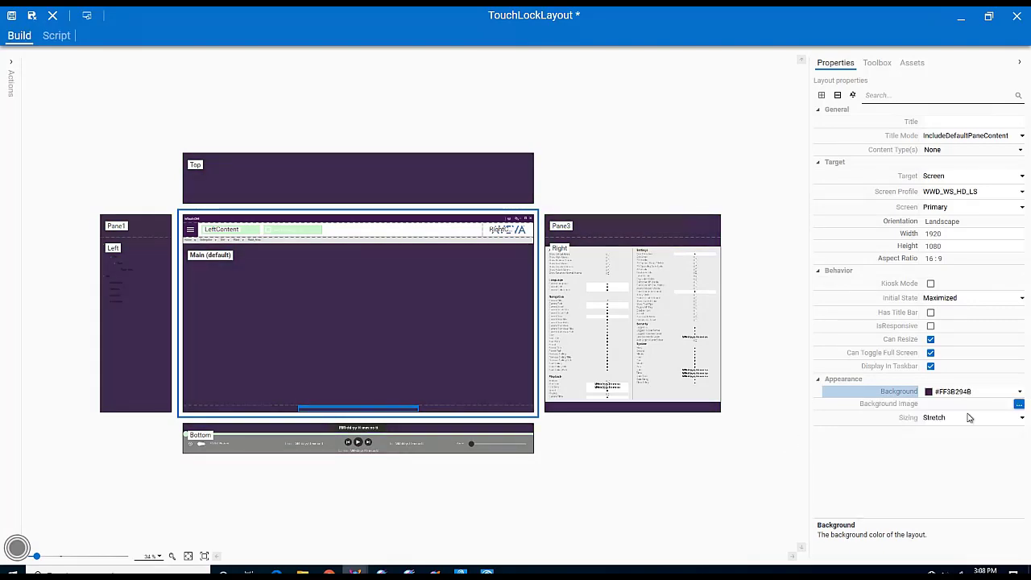
Step: Apply High Res Horizontal 1 as the layout background image with Stretch sizing
{"action": "left_click", "coordinate": [1020, 405]}
{"action": "left_click", "coordinate": [534, 465]}
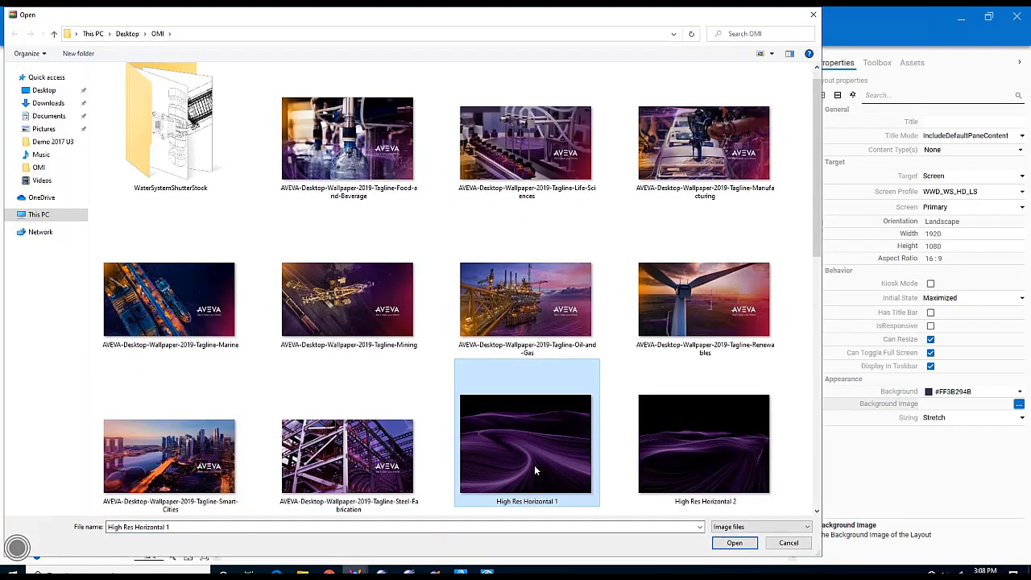
{"action": "left_click", "coordinate": [739, 545]}
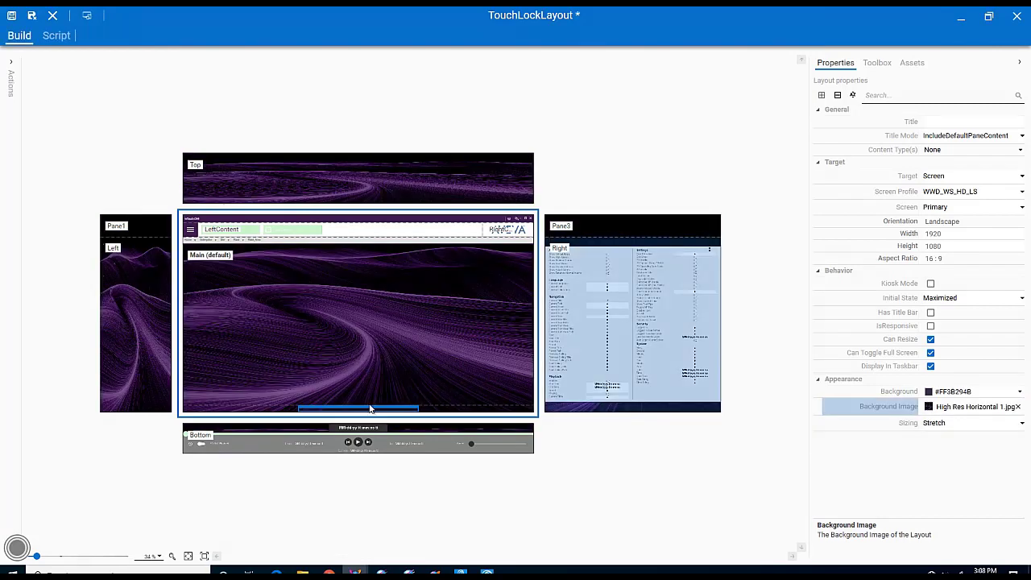
{"action": "left_click", "coordinate": [968, 430]}
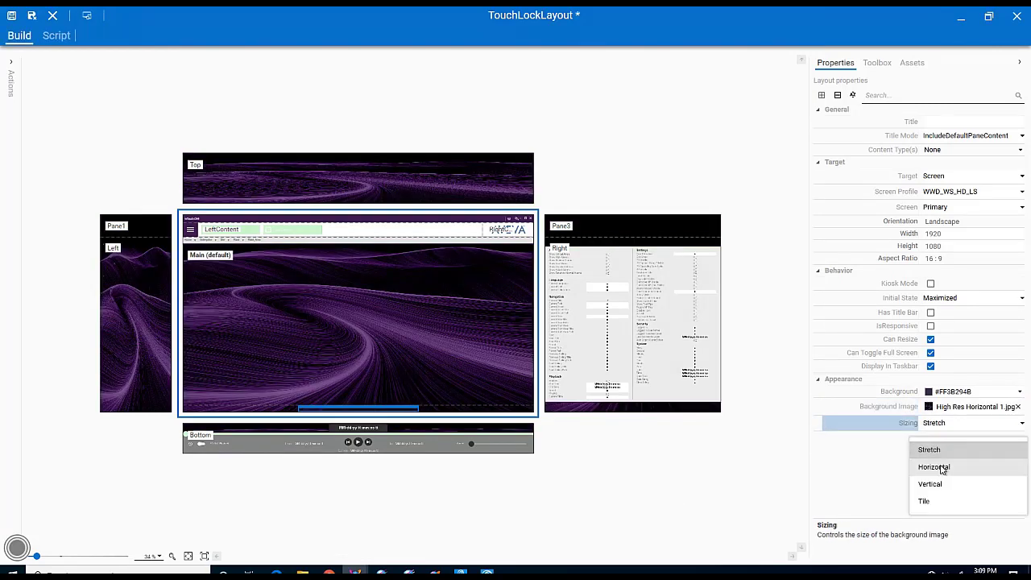
{"action": "left_click", "coordinate": [868, 448]}
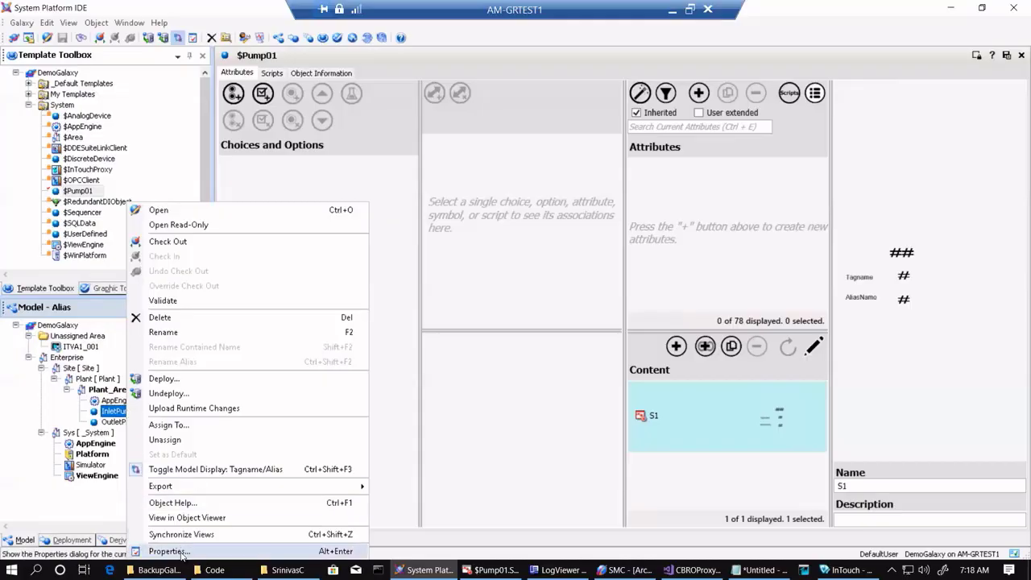
Step: Inspect InletPump's AliasName attribute, then open Text1's animations in the $Pump01 symbol
{"action": "left_click", "coordinate": [180, 553]}
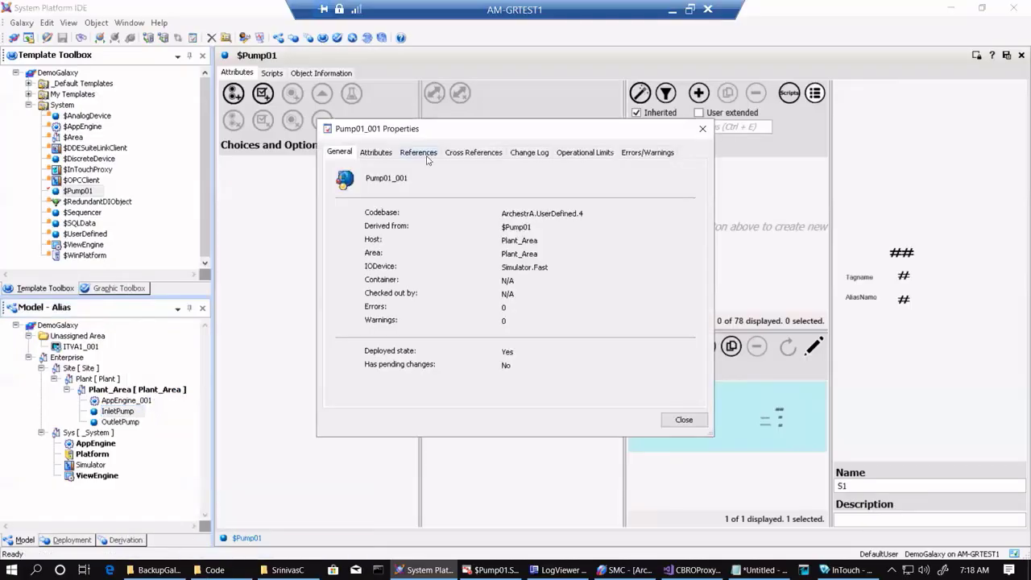
{"action": "left_click", "coordinate": [372, 152]}
{"action": "left_click", "coordinate": [379, 201]}
{"action": "double_click", "coordinate": [436, 206]}
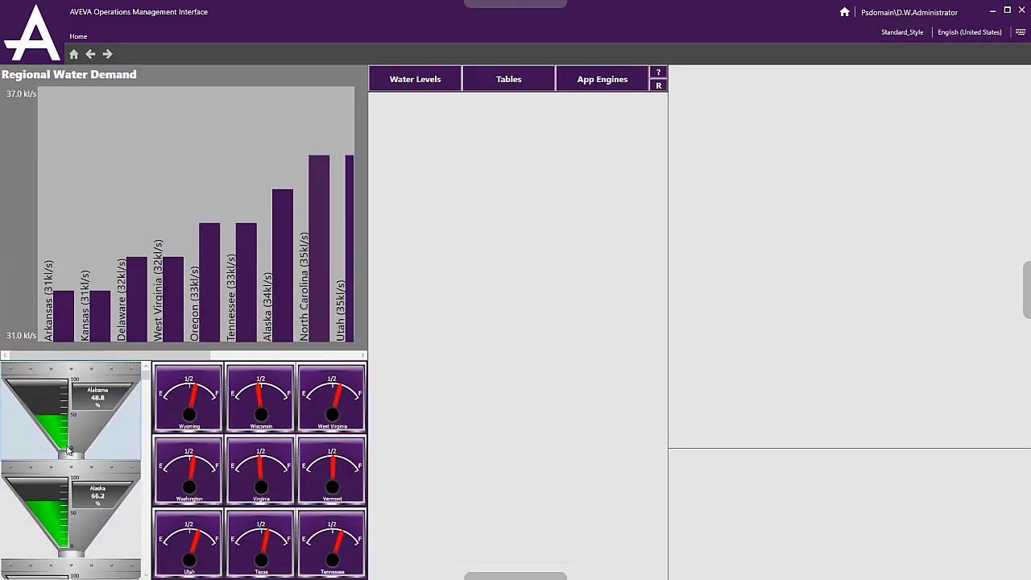
Step: Enter 10 running pumps for Florida in Water Levels, then show the alarm list and SQLDataGridApp
{"action": "left_click", "coordinate": [414, 77]}
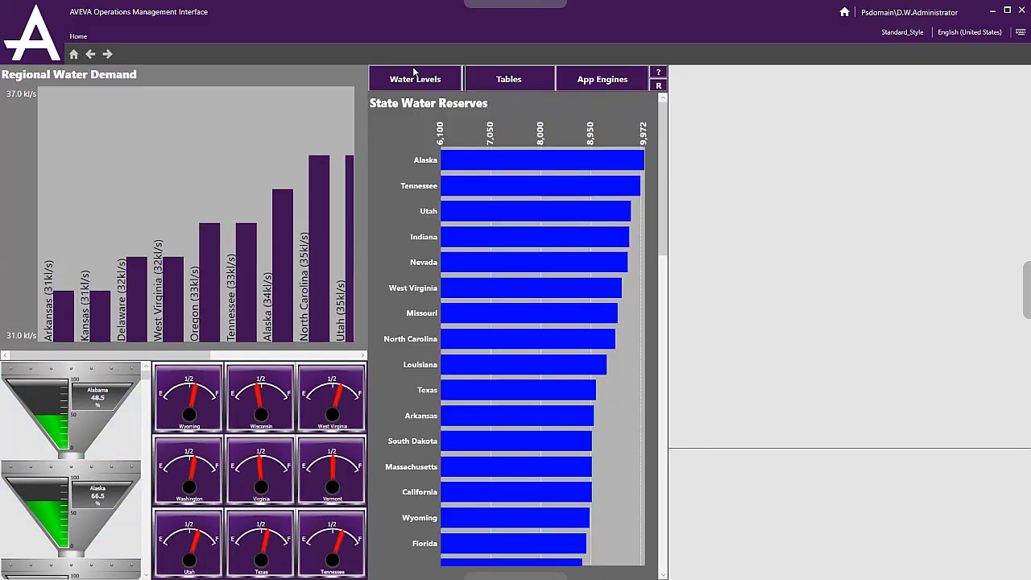
{"action": "left_click", "coordinate": [507, 484]}
{"action": "type", "text": "10"}
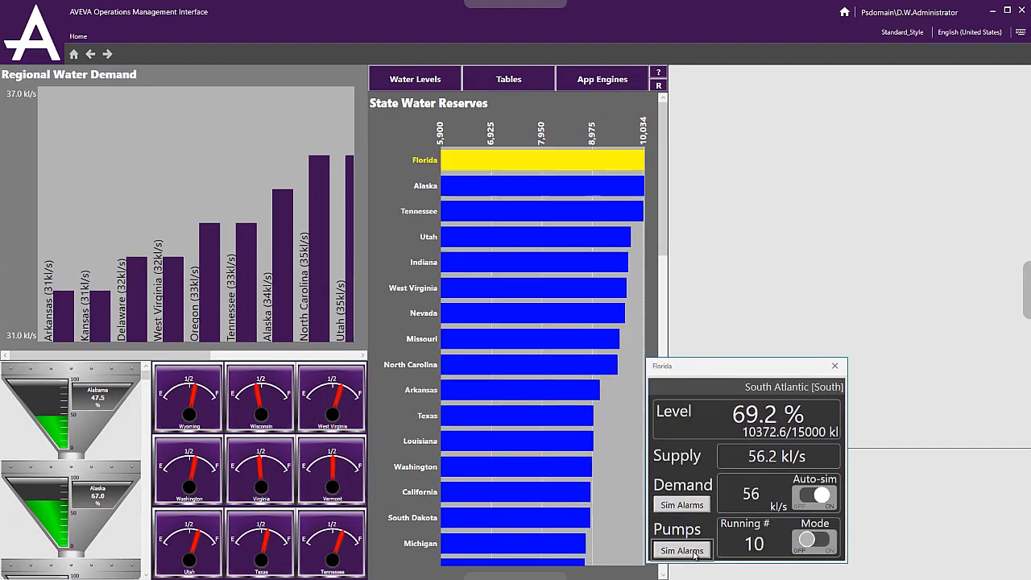
{"action": "left_click", "coordinate": [597, 143]}
{"action": "left_click", "coordinate": [515, 79]}
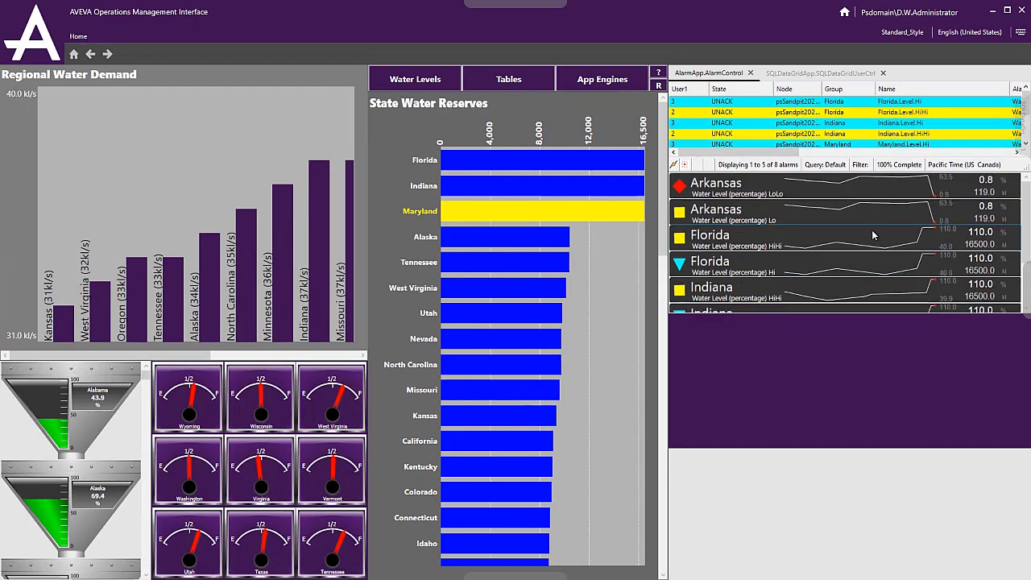
{"action": "left_click", "coordinate": [822, 73]}
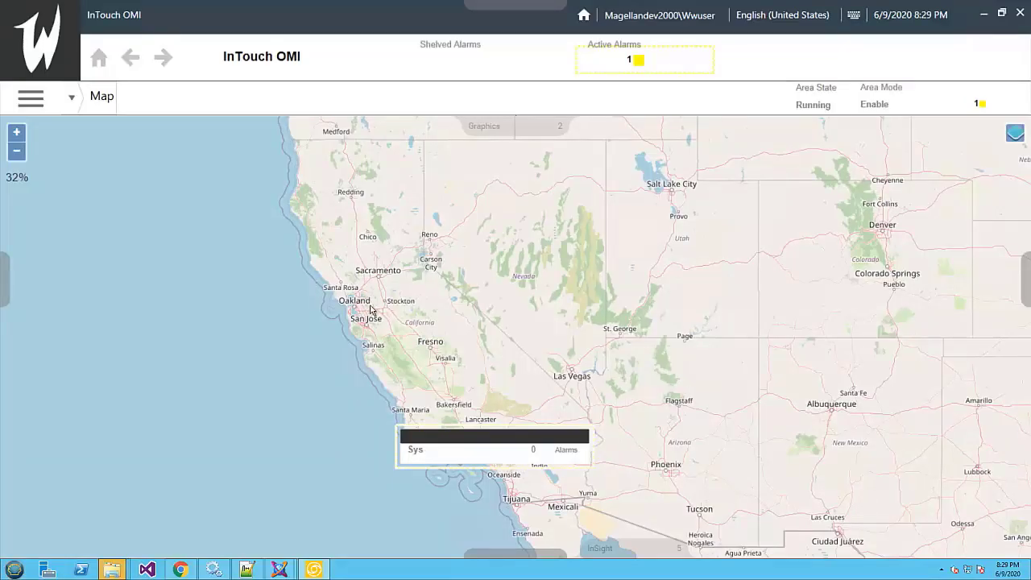
Step: Test panning within the MaxBounds limits, then open the map provider list to view Baidu
{"action": "mouse_move", "coordinate": [370, 309]}
{"action": "left_mouse_down"}
{"action": "mouse_move", "coordinate": [617, 330]}
{"action": "mouse_move", "coordinate": [594, 253]}
{"action": "left_mouse_up"}
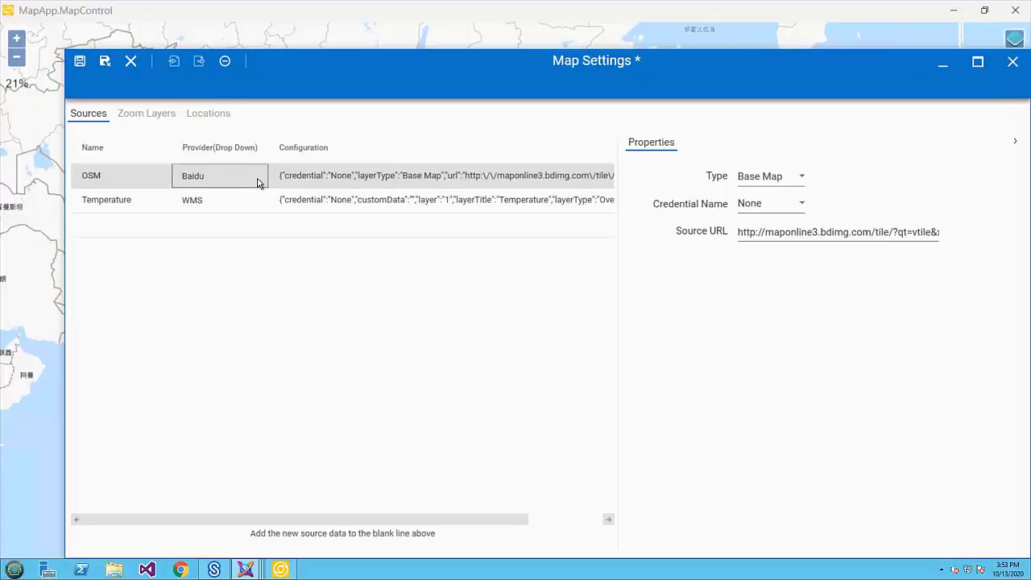
{"action": "left_click", "coordinate": [258, 184]}
{"action": "left_click", "coordinate": [260, 179]}
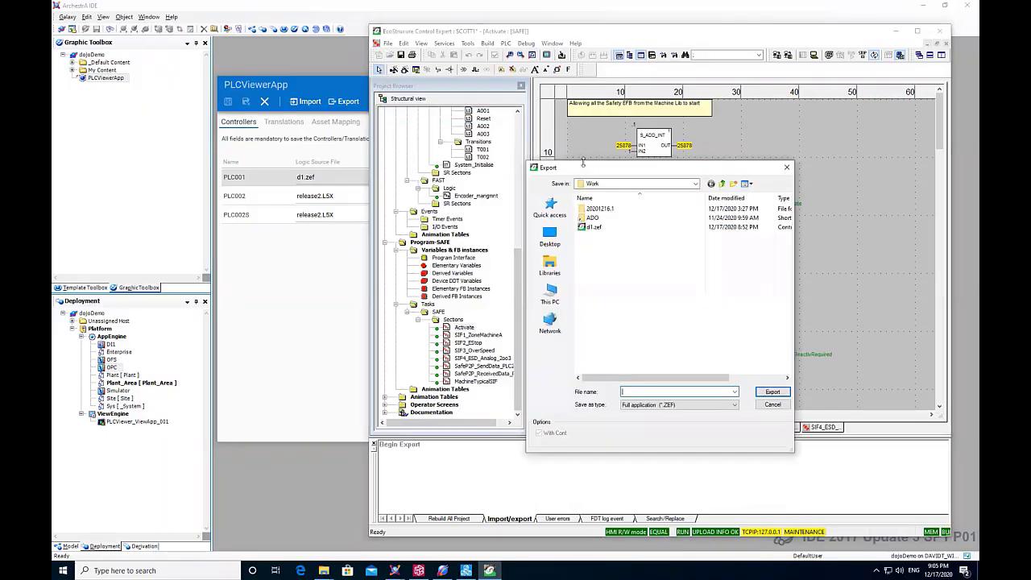
Step: Export the Control Expert PLC project as d1.zef, overwriting the existing file
{"action": "left_click", "coordinate": [594, 226]}
{"action": "left_click", "coordinate": [772, 393]}
{"action": "left_click", "coordinate": [541, 286]}
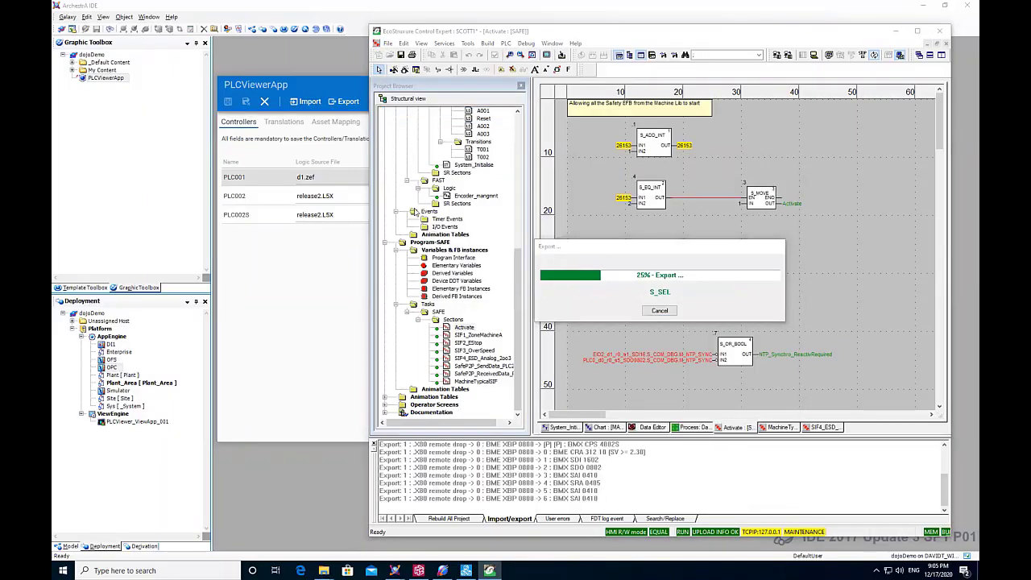
Step: Load d1.zef into PLCViewerApp and display System_Initialise's structured-text code
{"action": "left_click", "coordinate": [424, 177]}
{"action": "left_click", "coordinate": [605, 341]}
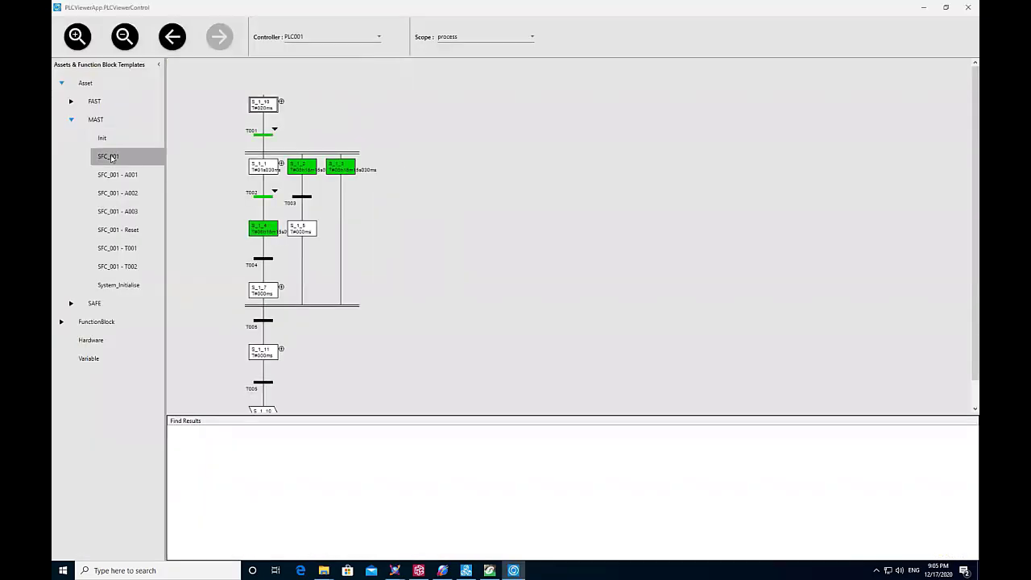
{"action": "left_click", "coordinate": [121, 285]}
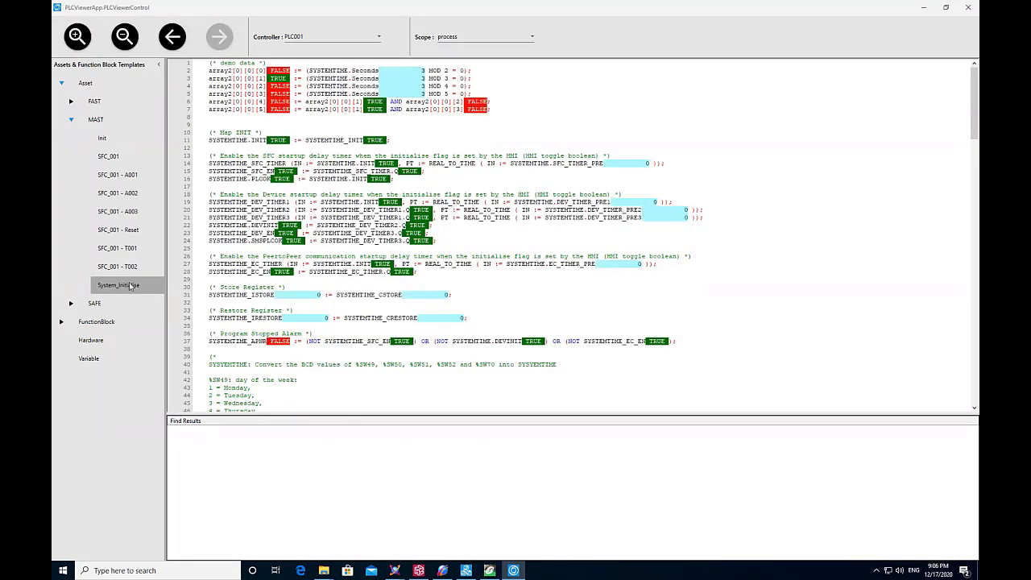